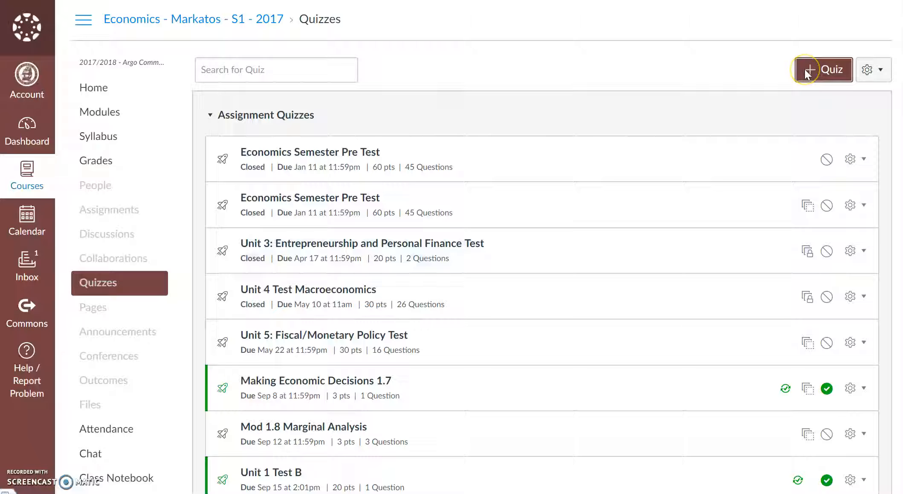
Create a new quiz and title it ACE EXAMPLE, leaving its instructions blank.
click(807, 73)
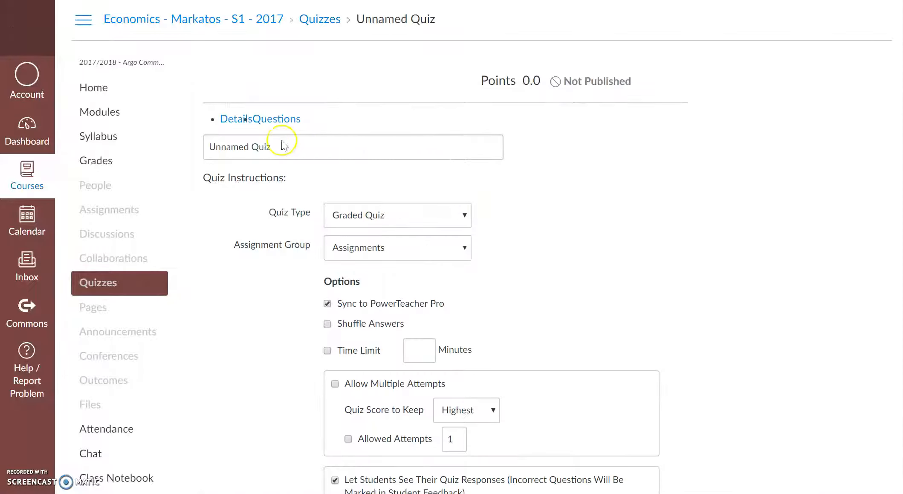
drag(276, 160, 200, 159)
text(ACE EXAMPLE)
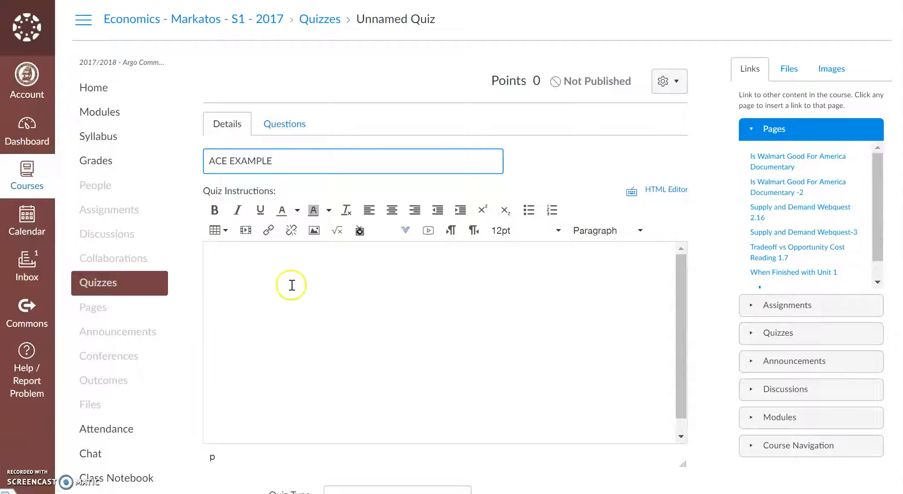
click(292, 285)
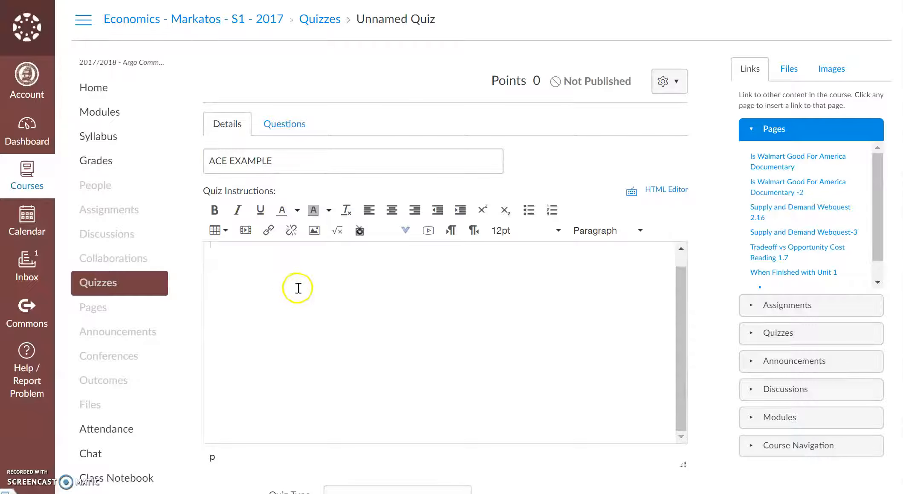
Choose Graded Quiz as the quiz type and allow multiple attempts.
scroll(178, 303, down, 5)
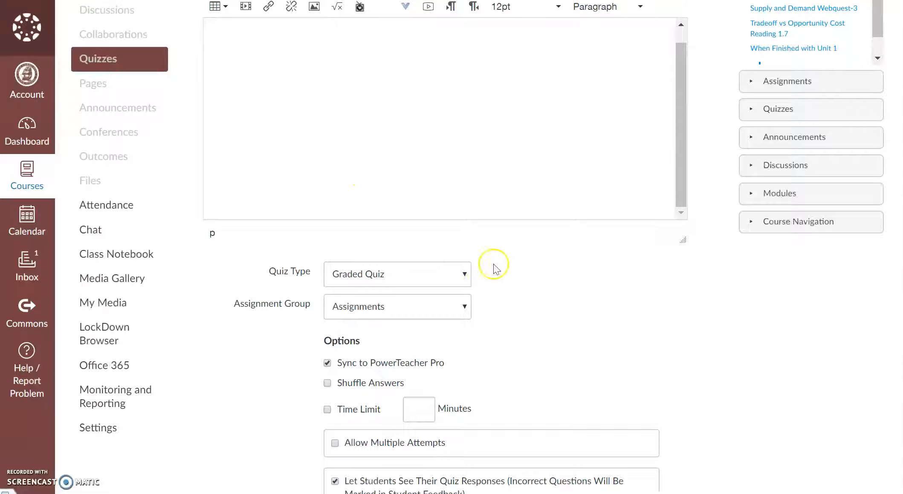
scroll(533, 262, down, 3)
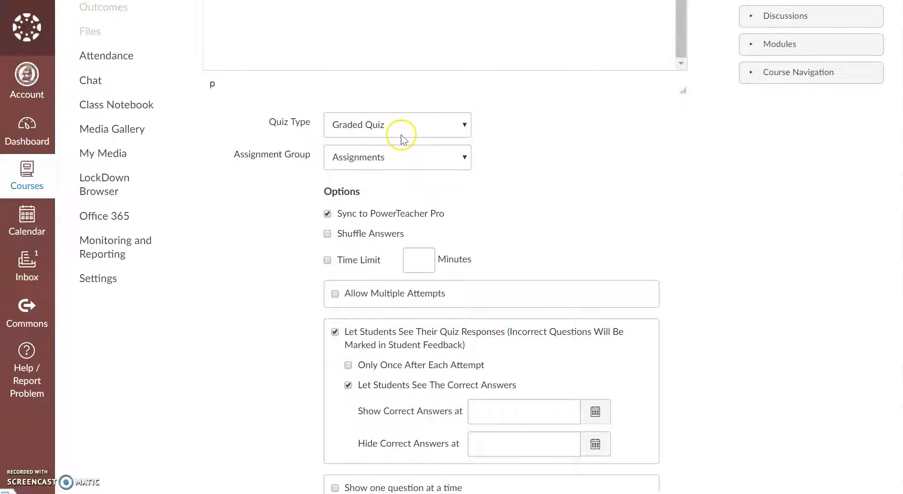
click(448, 125)
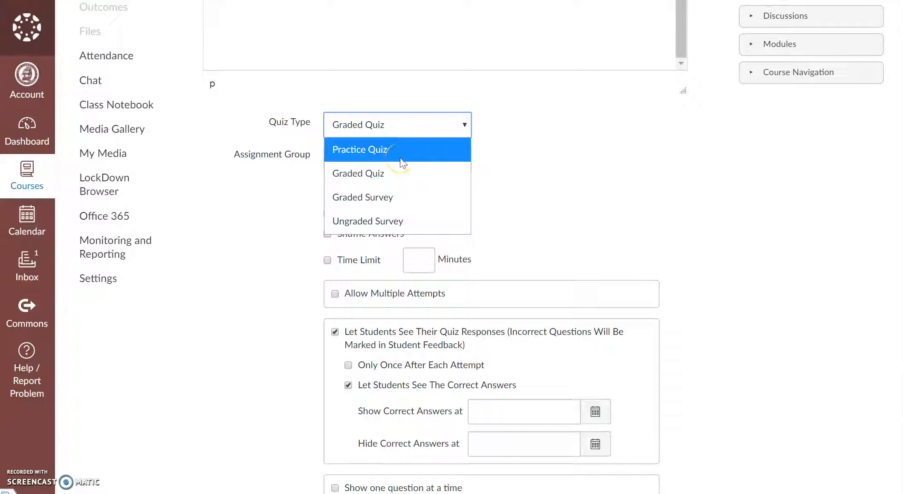
click(403, 172)
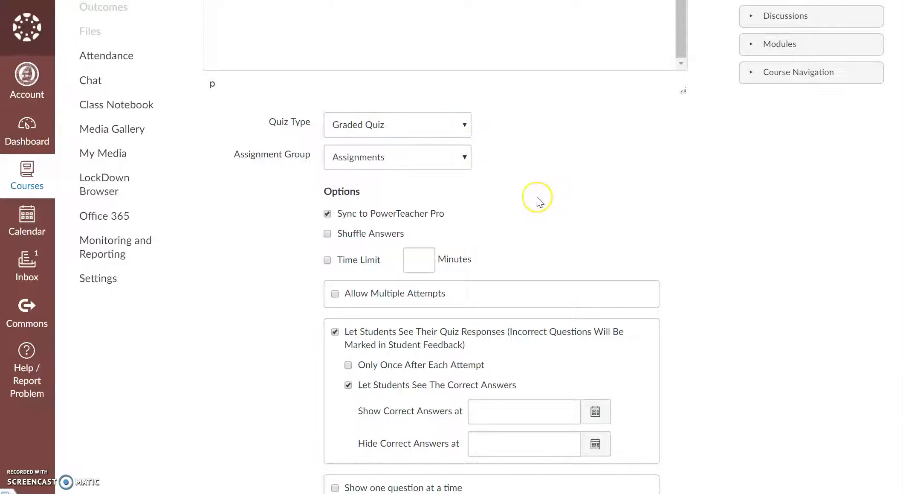
scroll(361, 174, down, 5)
scroll(361, 174, up, 3)
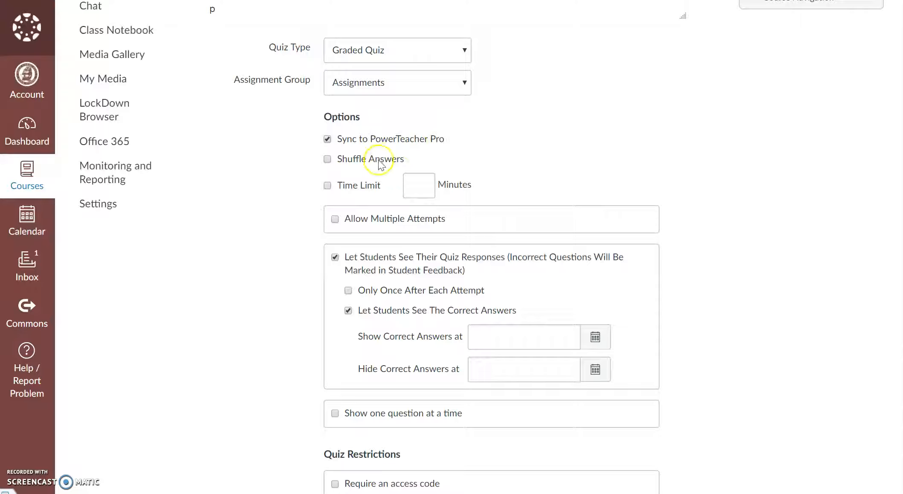
click(370, 220)
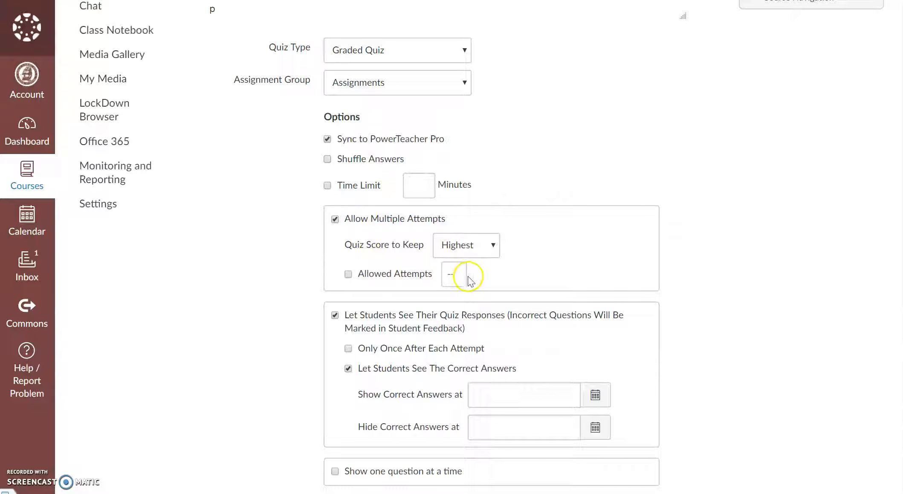
Set the quiz's due date to Oct 18 at 11:59pm.
scroll(302, 388, down, 5)
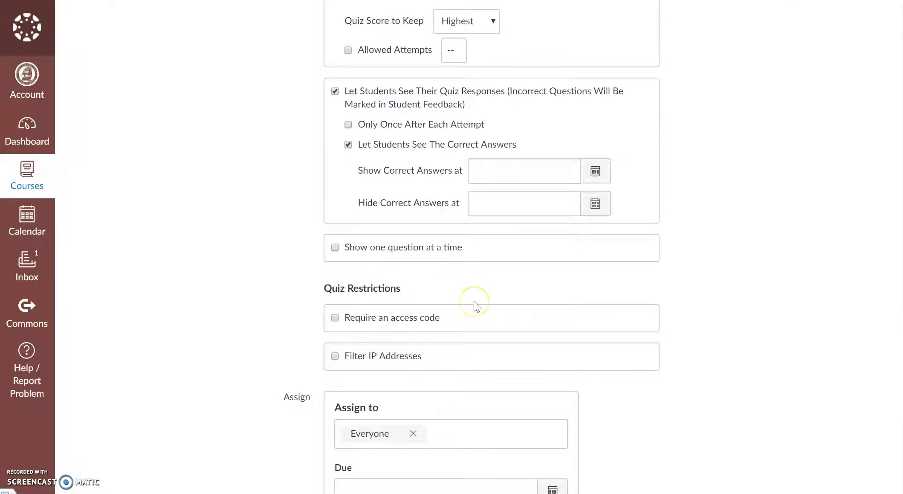
scroll(475, 305, down, 3)
click(552, 345)
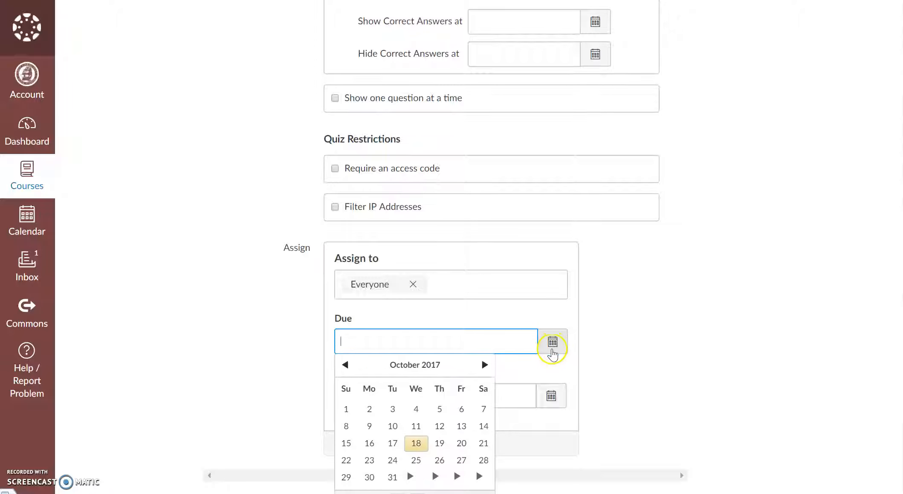
click(416, 445)
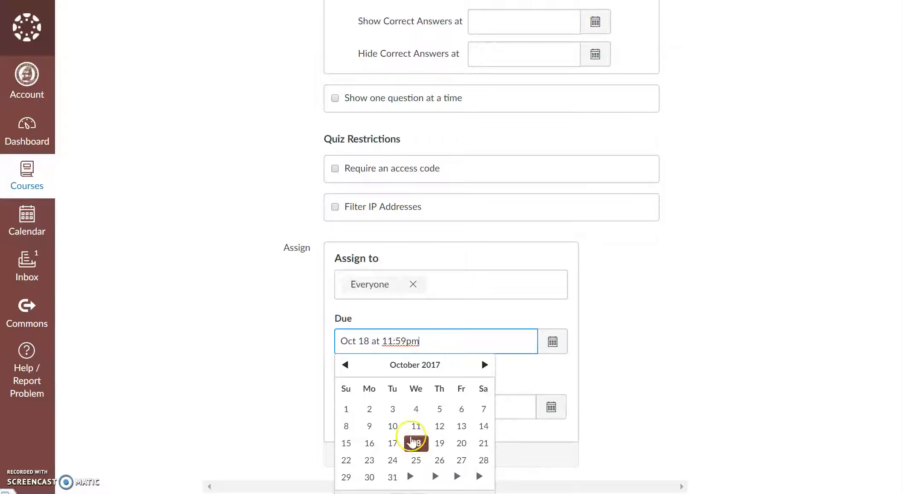
click(624, 362)
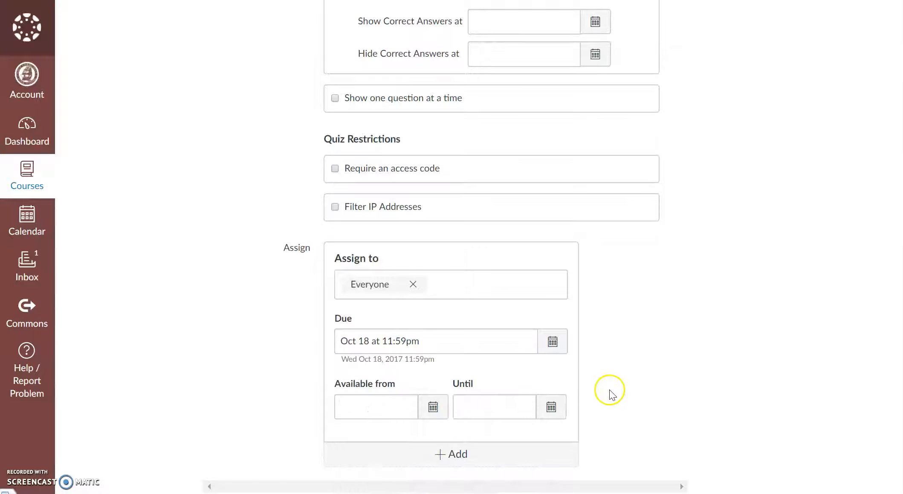
Save and publish the ACE EXAMPLE quiz.
scroll(611, 386, down, 2)
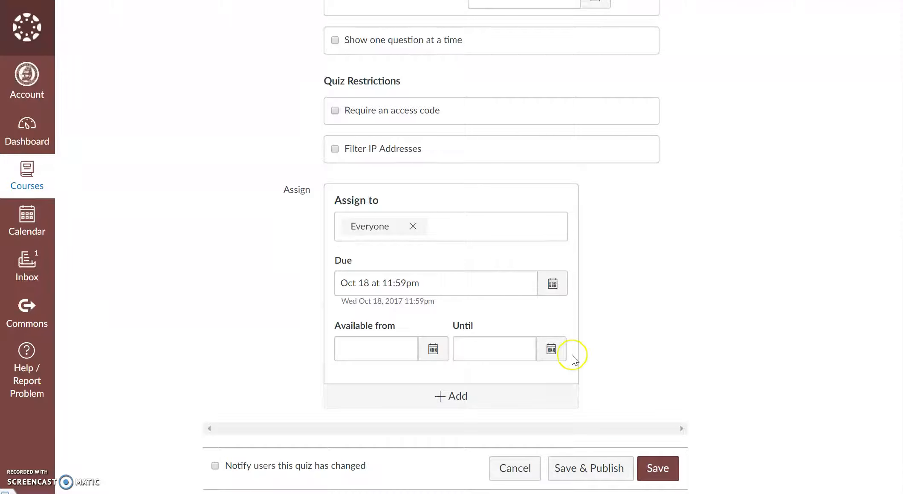
click(599, 474)
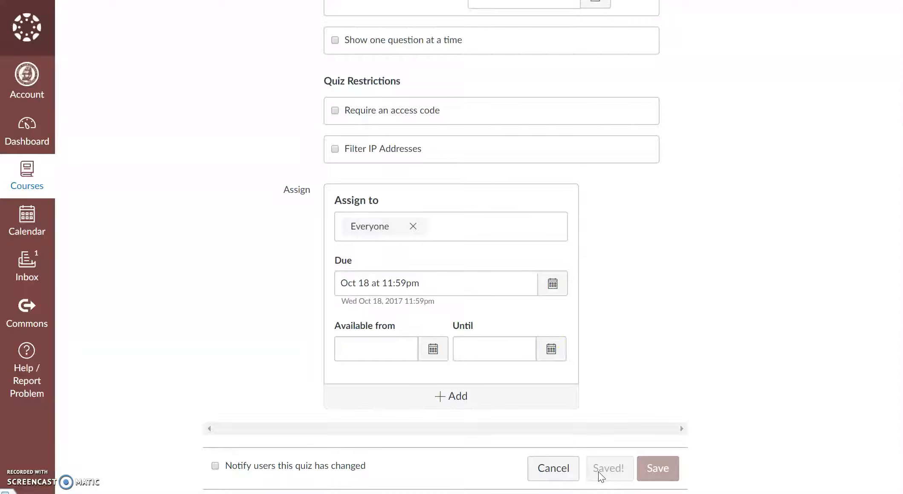
right_click(600, 157)
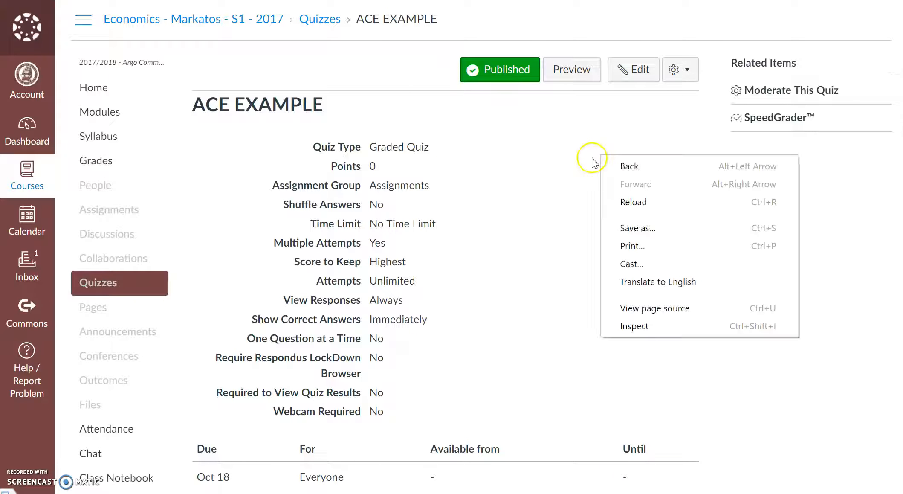
Edit the quiz and add a new Multiple Choice question with the text "Example Question 1".
click(630, 71)
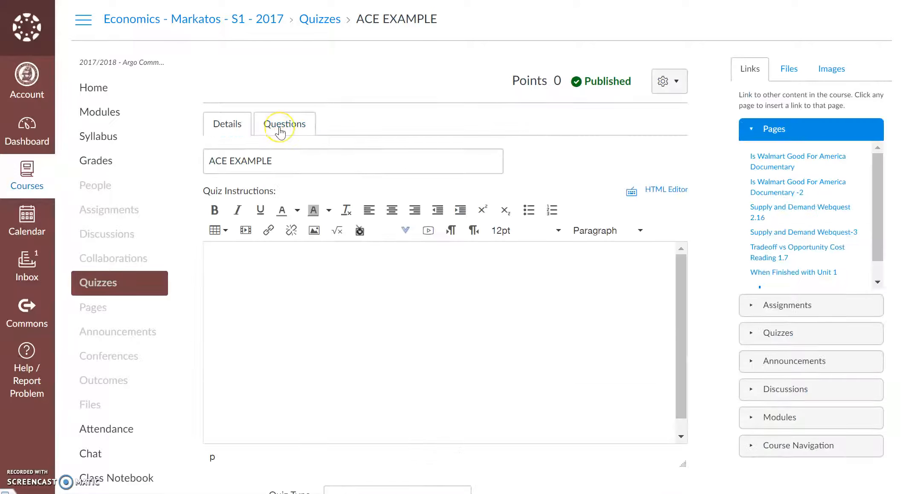
click(280, 130)
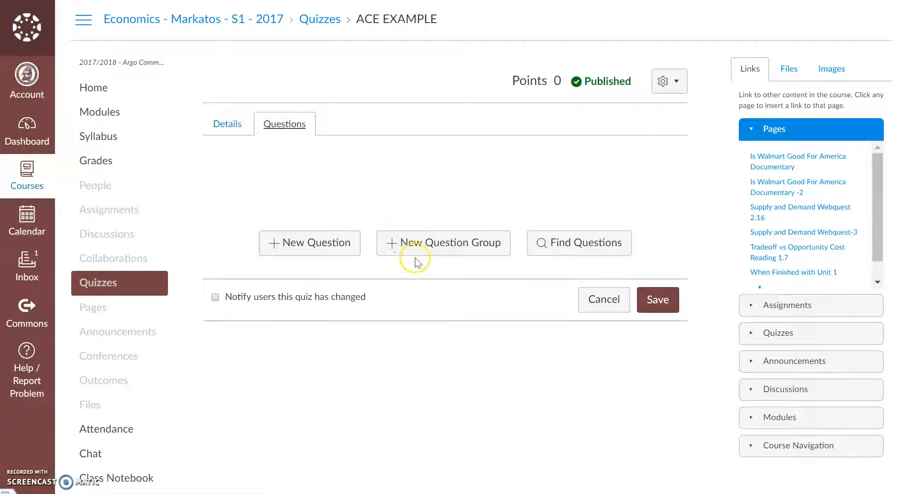
click(302, 244)
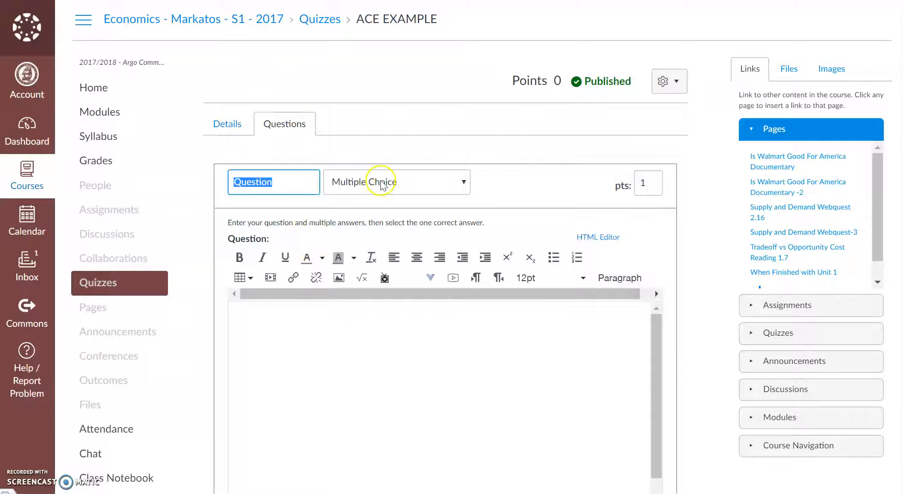
click(381, 184)
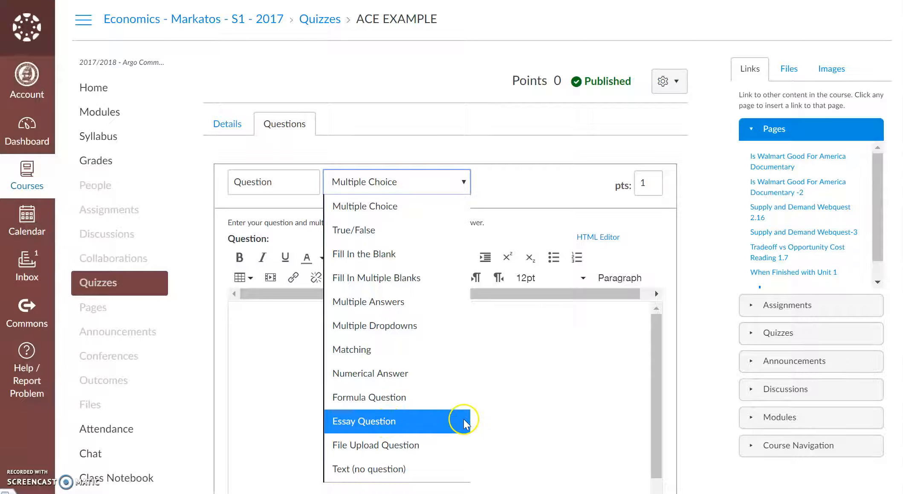
click(521, 402)
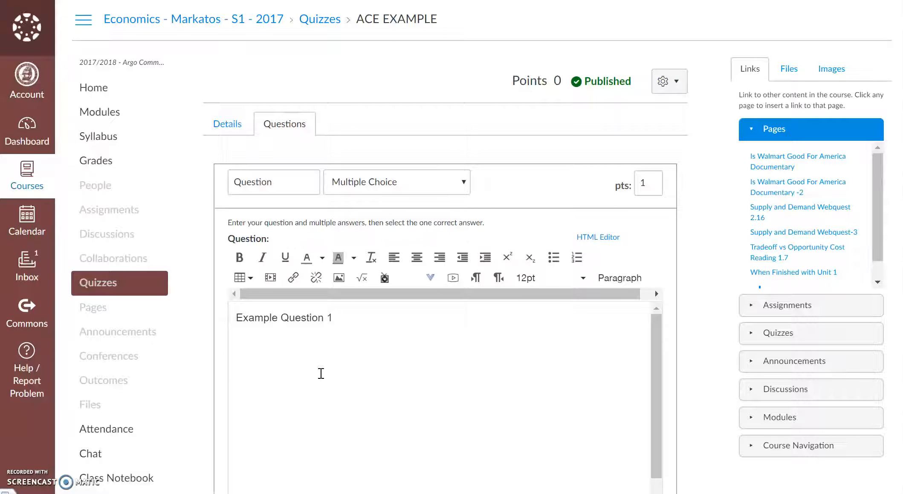
Fill the question's four answer choices with A, B, C and D.
scroll(196, 370, down, 7)
click(358, 252)
text(A)
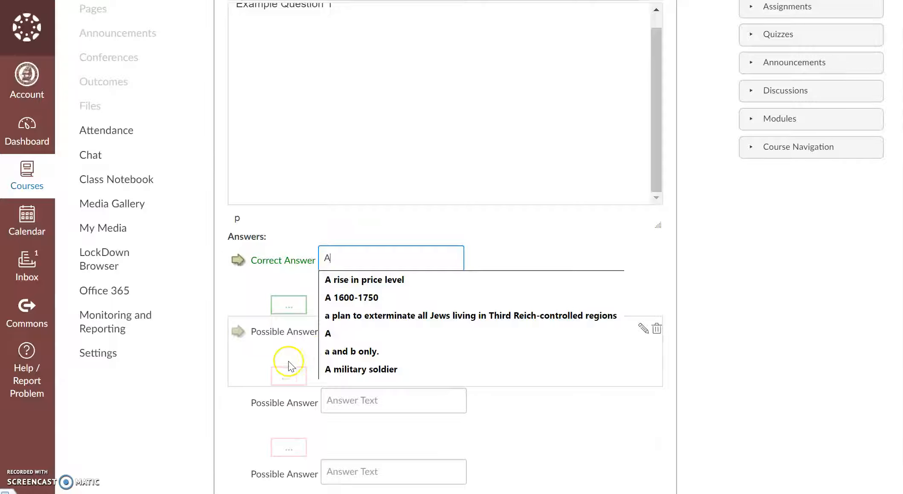
click(305, 317)
click(365, 329)
text(B)
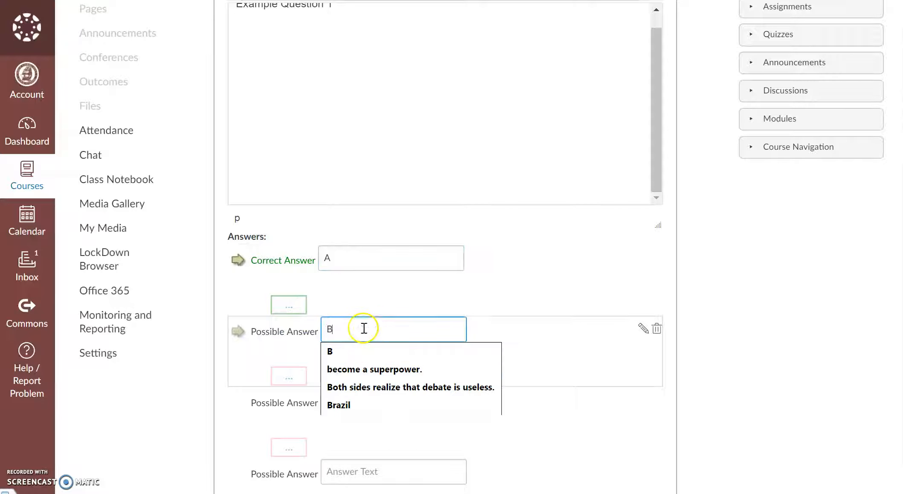
click(250, 356)
click(349, 399)
text(C)
key(Escape)
scroll(256, 388, down, 5)
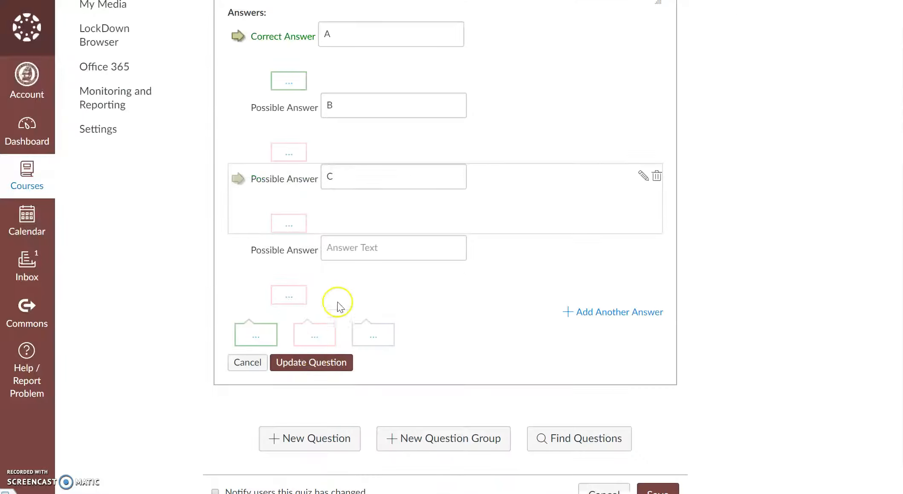
click(346, 250)
text(D)
scroll(281, 256, up, 3)
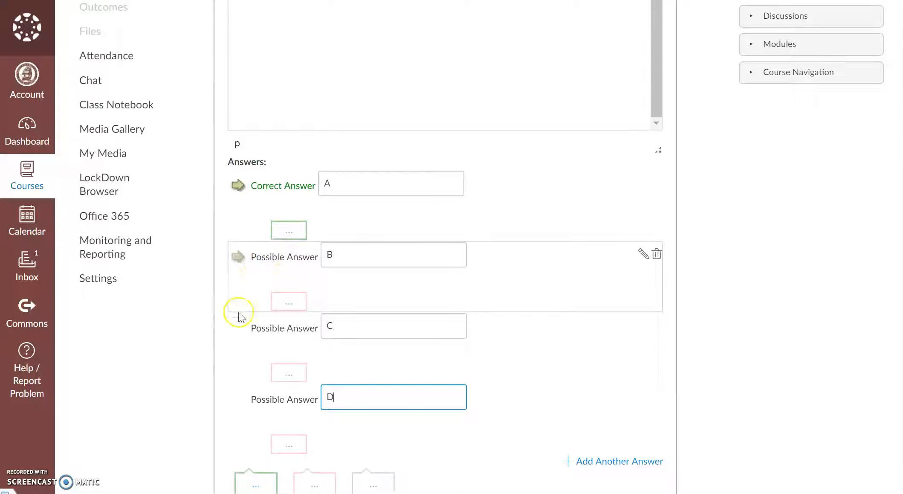
Mark answer C as correct, and save the updated question and the quiz.
click(240, 327)
scroll(157, 332, down, 2)
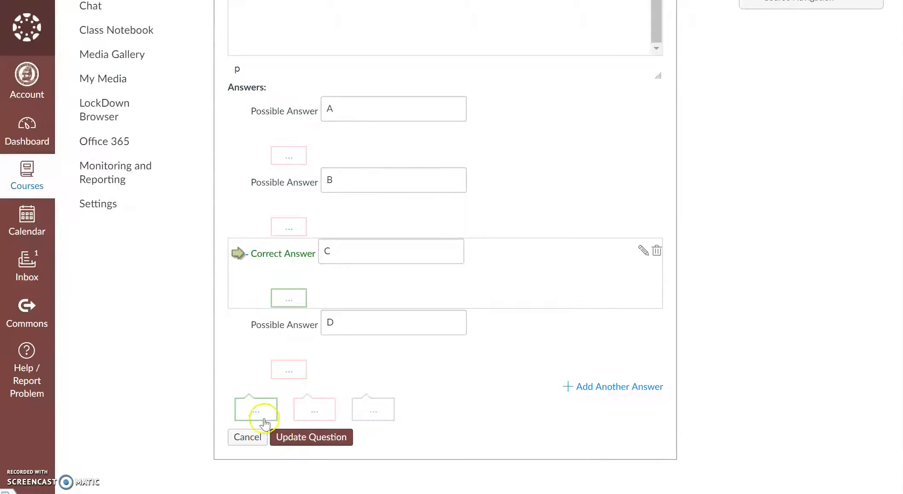
click(300, 438)
scroll(293, 221, up, 4)
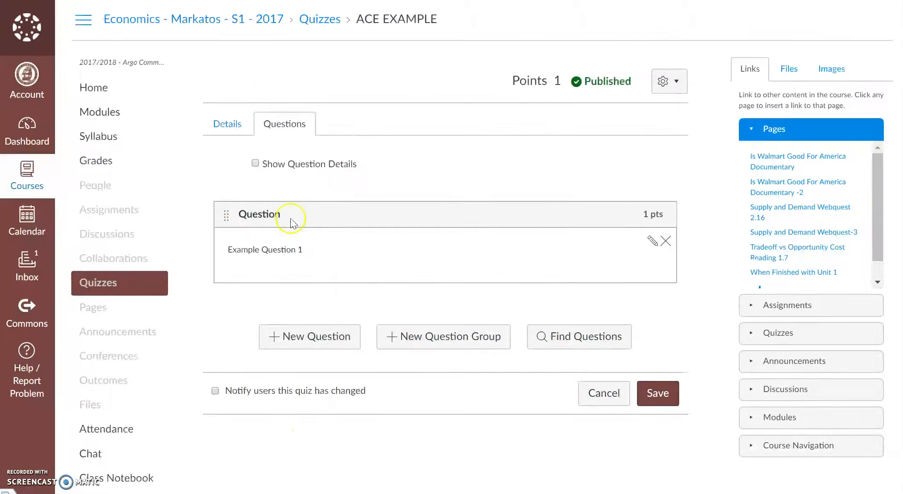
click(664, 391)
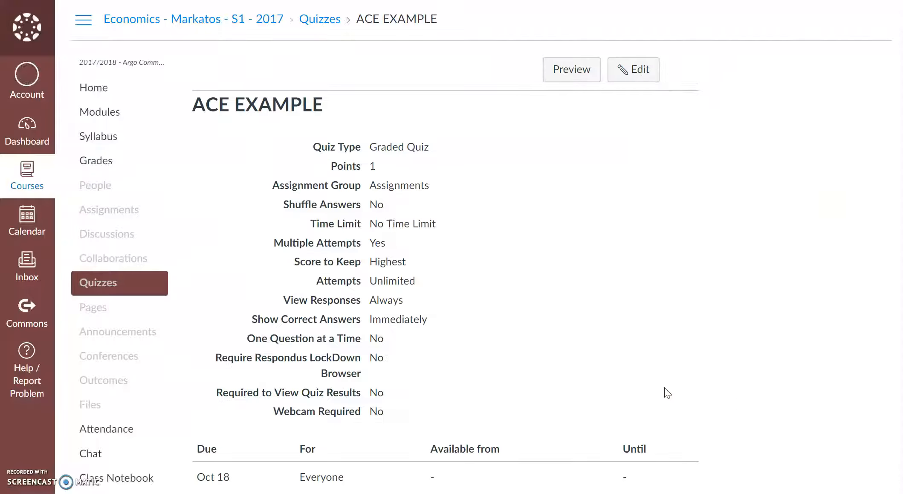
Reopen the ACE EXAMPLE quiz for editing and show its list of questions.
click(633, 75)
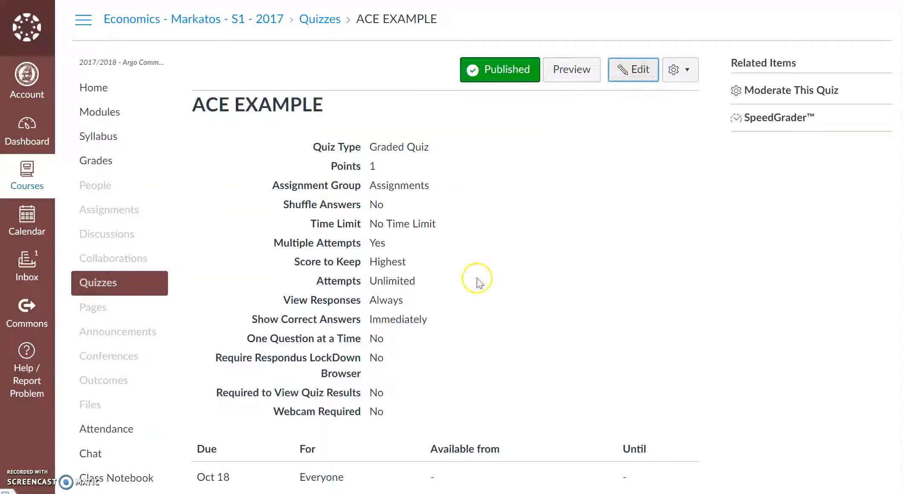
scroll(333, 76, down, 3)
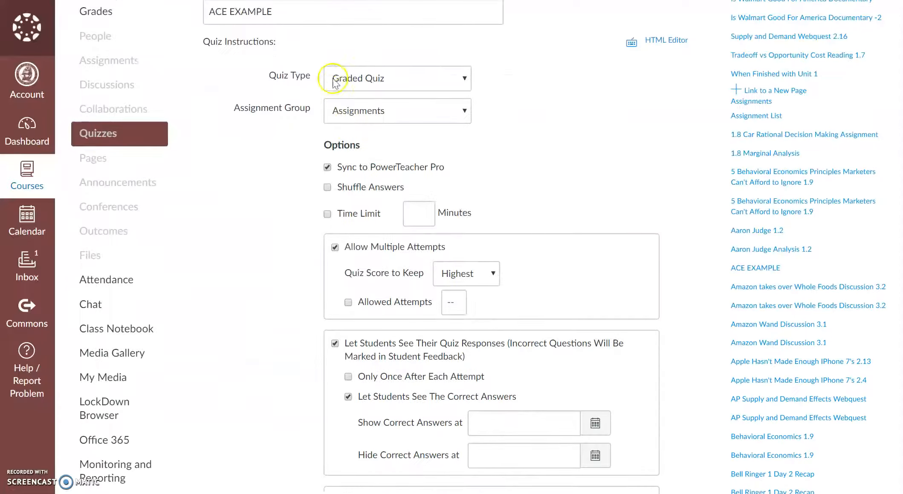
scroll(333, 77, up, 2)
click(288, 54)
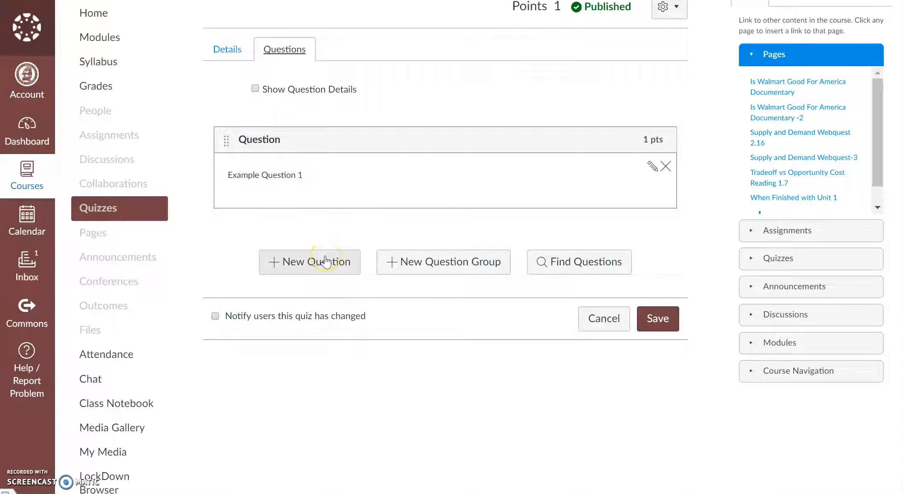
Open the video Introduction-to-the-Competitive-Firm.mp4 from My Media and show its embed code for sharing.
scroll(151, 290, down, 2)
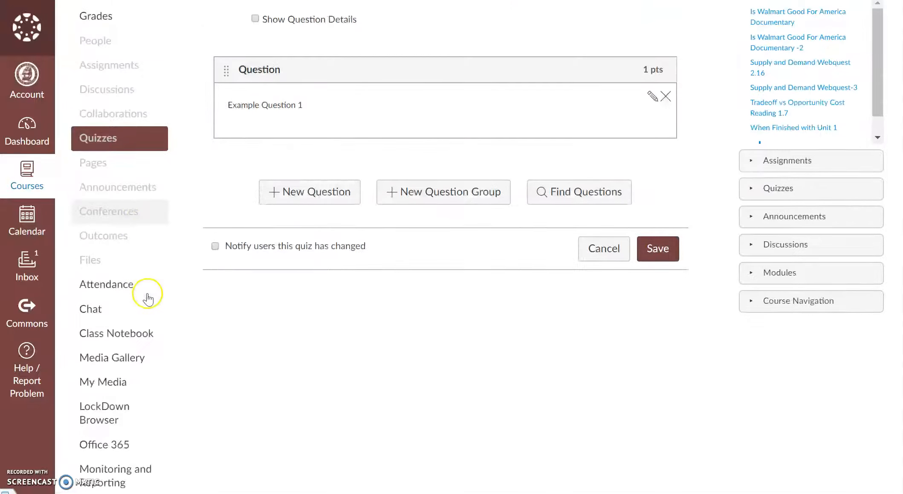
click(123, 382)
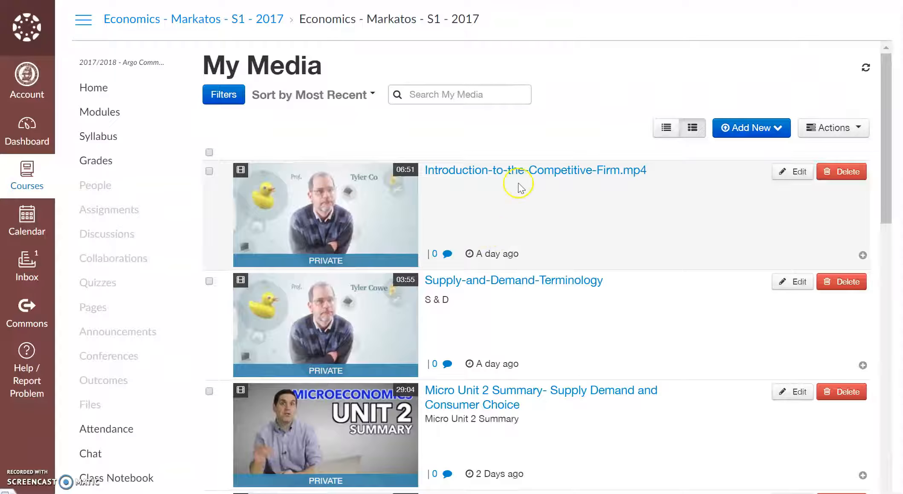
click(522, 172)
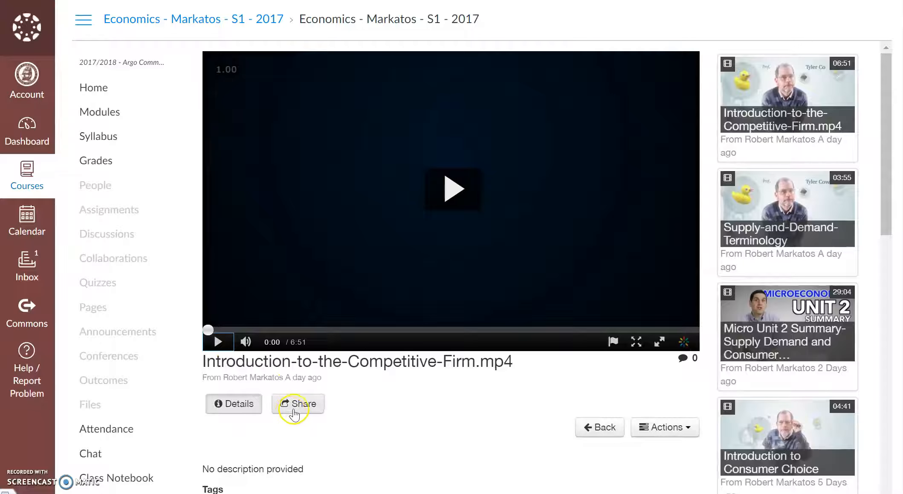
click(294, 405)
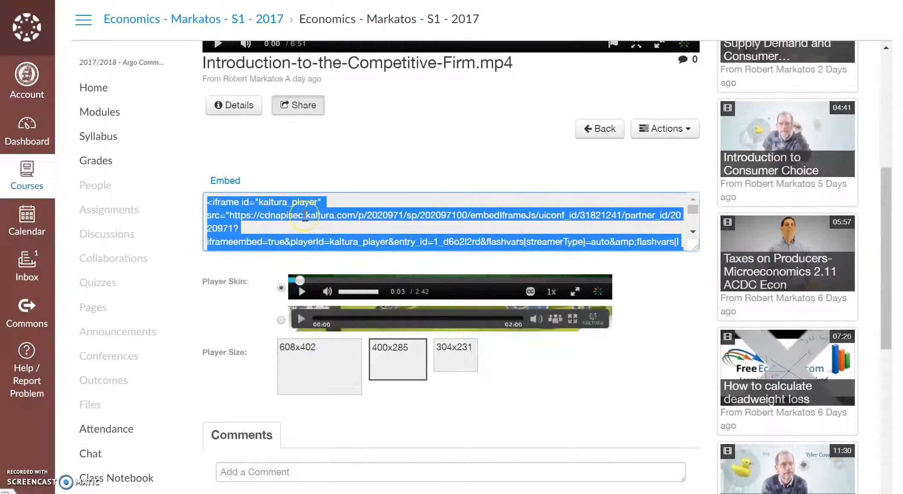
Copy the full embed code of the Introduction-to-the-Competitive-Firm.mp4 video.
right_click(277, 209)
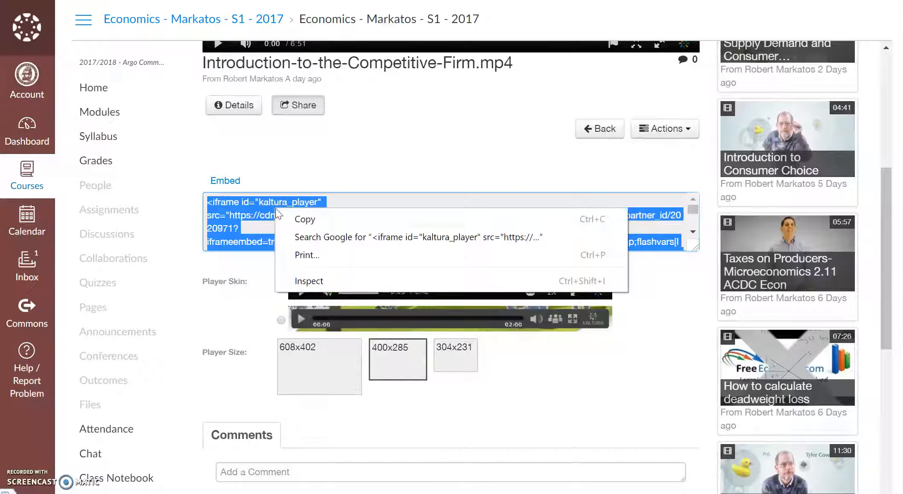
click(300, 220)
click(159, 306)
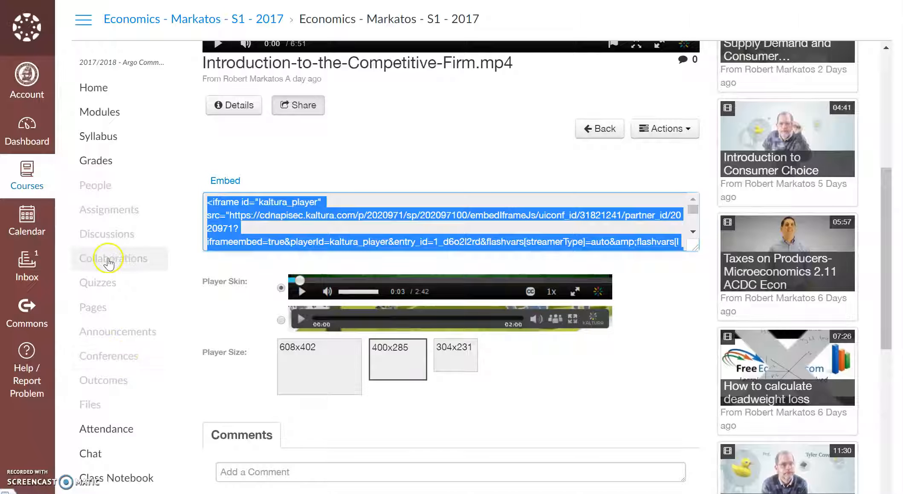
Open the ACE EXAMPLE quiz for editing and add a new multiple-choice question to it.
click(104, 282)
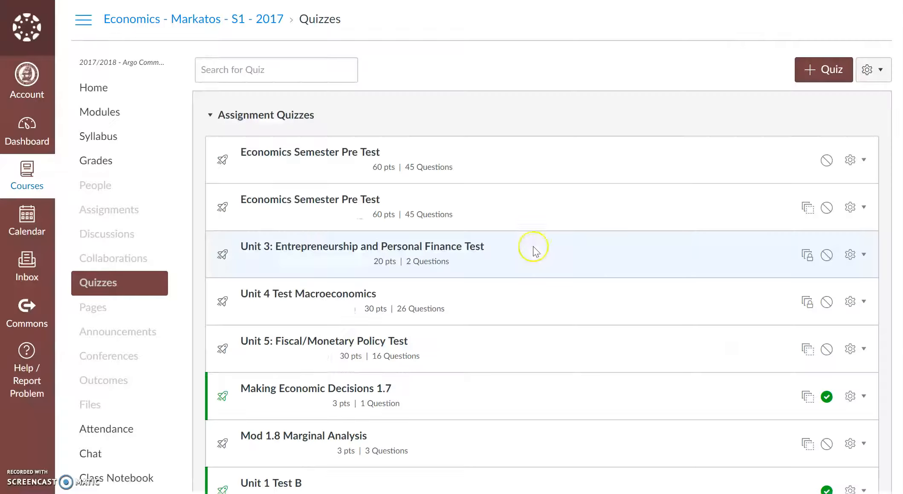
scroll(487, 218, down, 5)
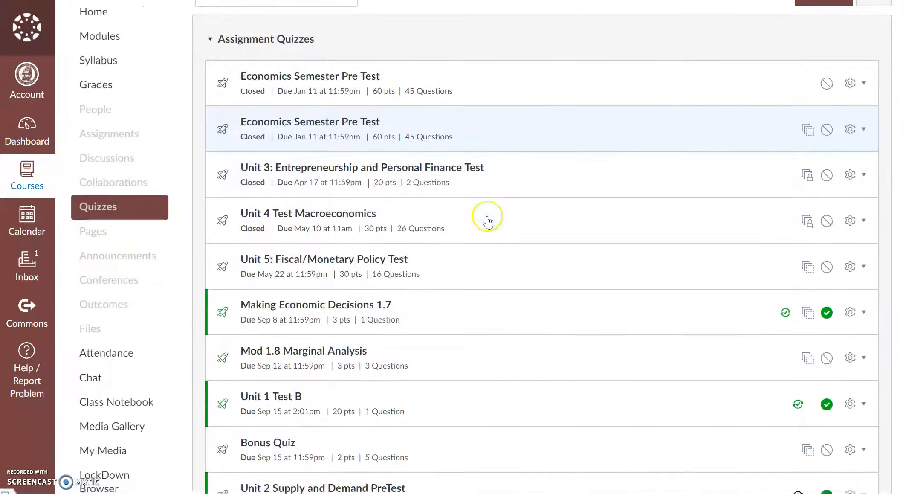
scroll(487, 219, down, 8)
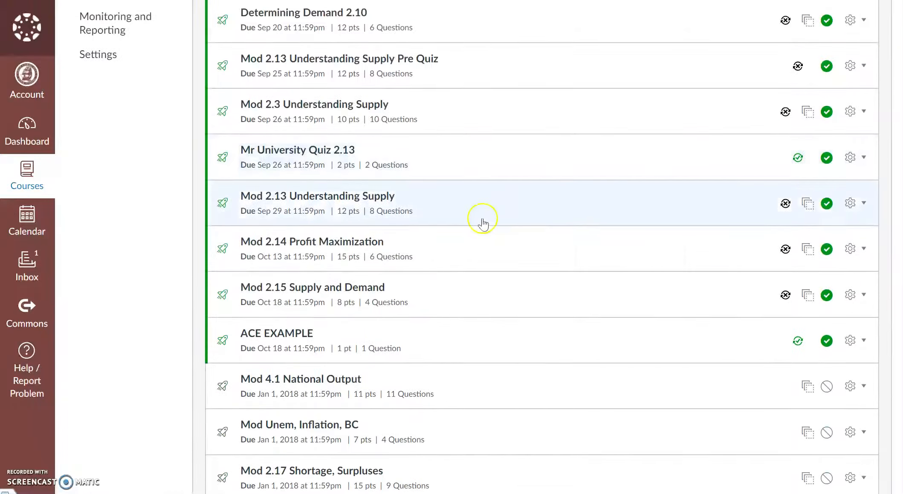
click(288, 333)
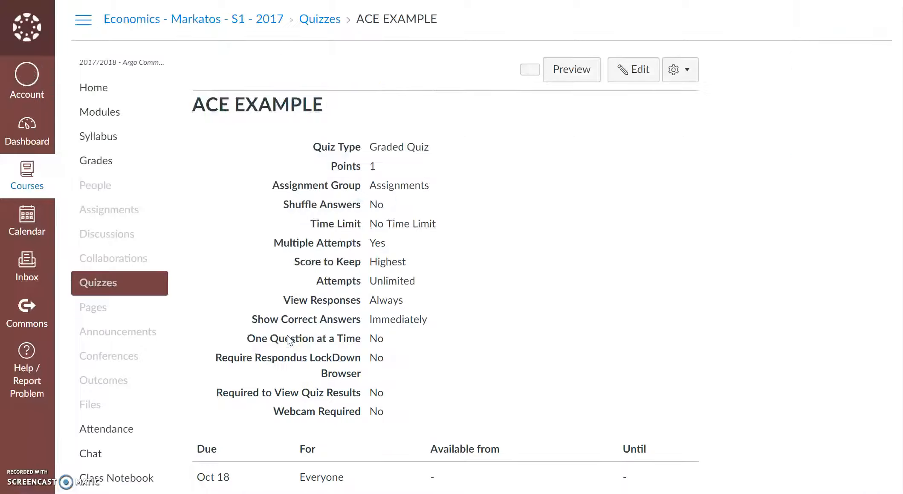
click(632, 70)
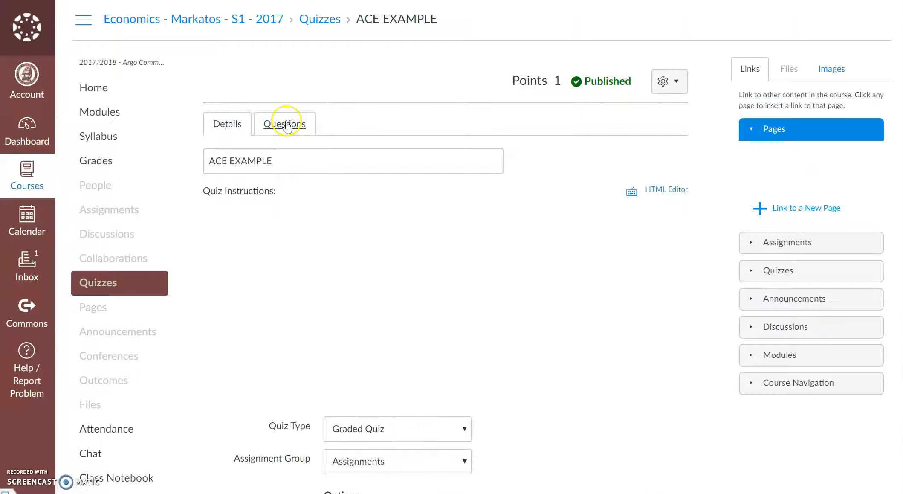
click(286, 124)
click(322, 344)
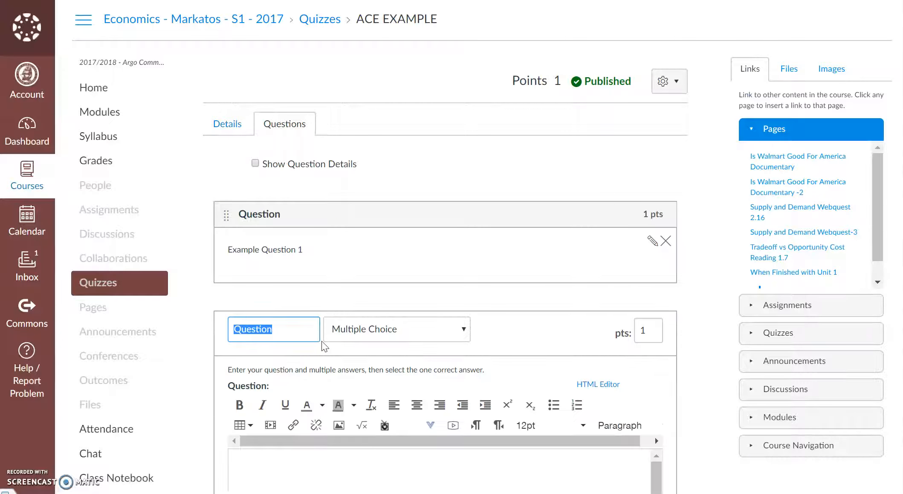
Paste the copied video embed code into the new question's HTML source, and return to the rich content view.
scroll(311, 333, down, 4)
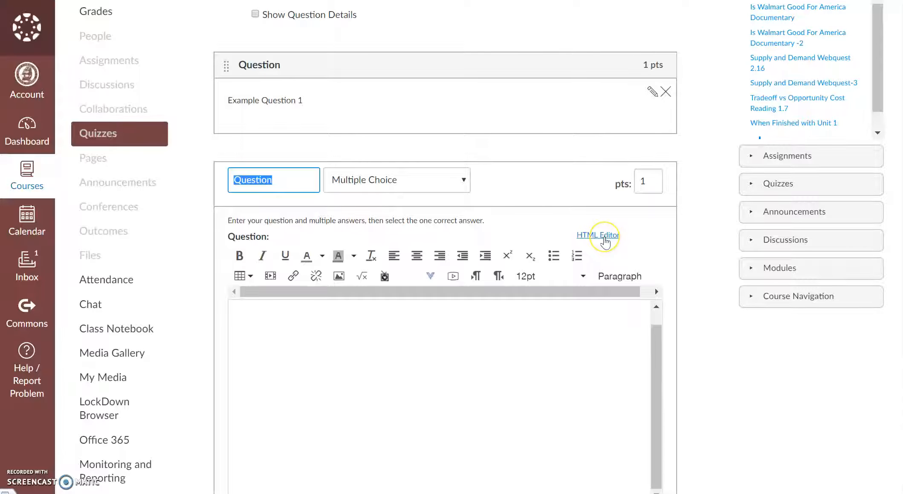
click(606, 242)
right_click(319, 274)
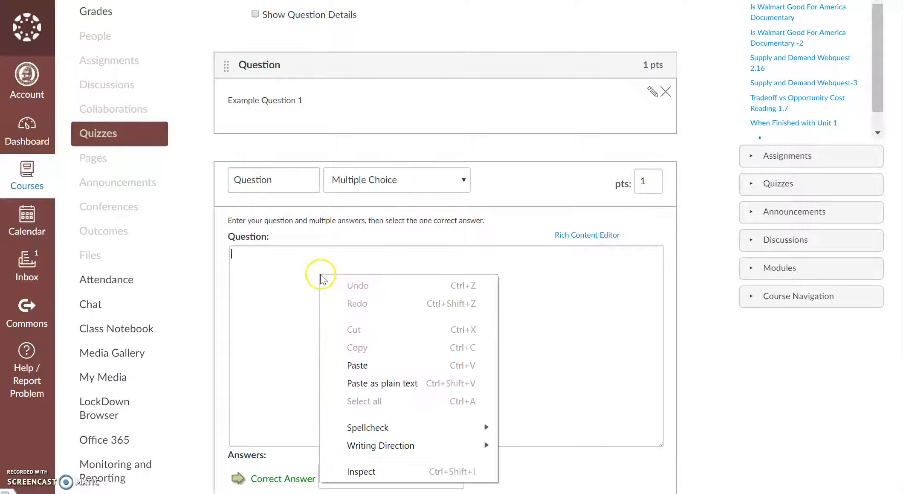
click(372, 360)
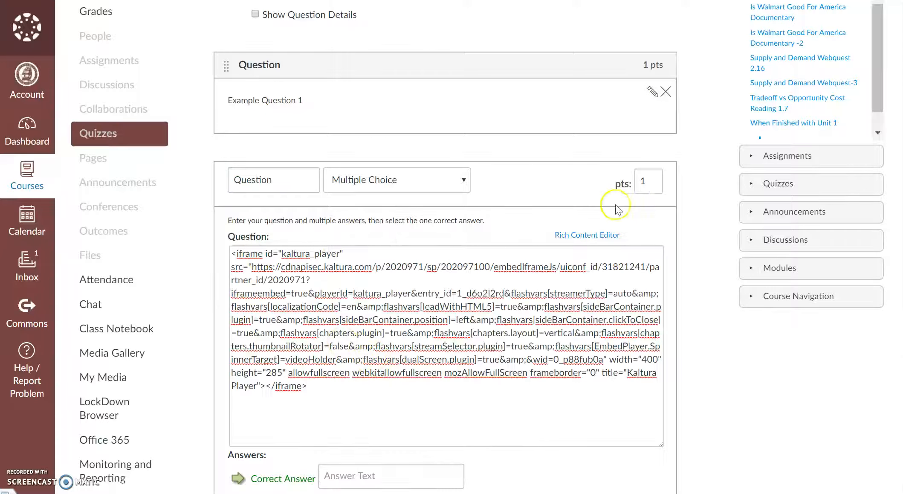
click(593, 237)
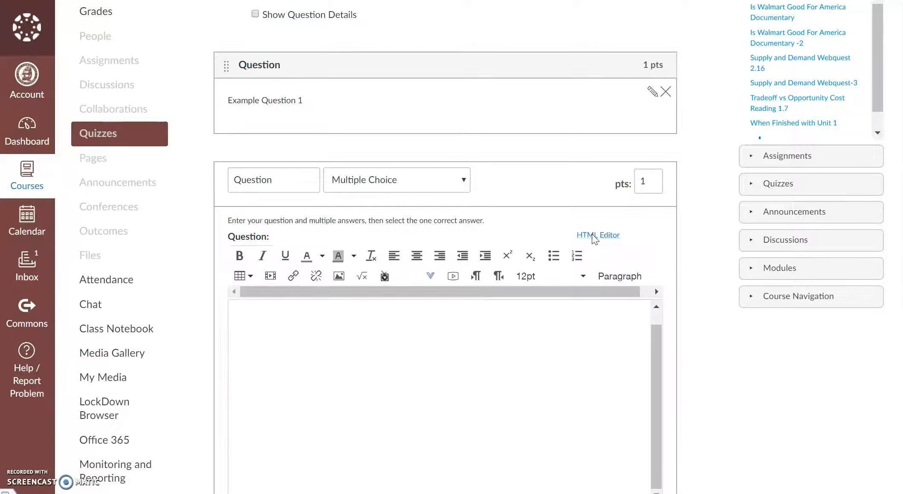
Add the text "Video Question" below the embedded video, and save the question with its answer choices left empty.
scroll(699, 298, down, 3)
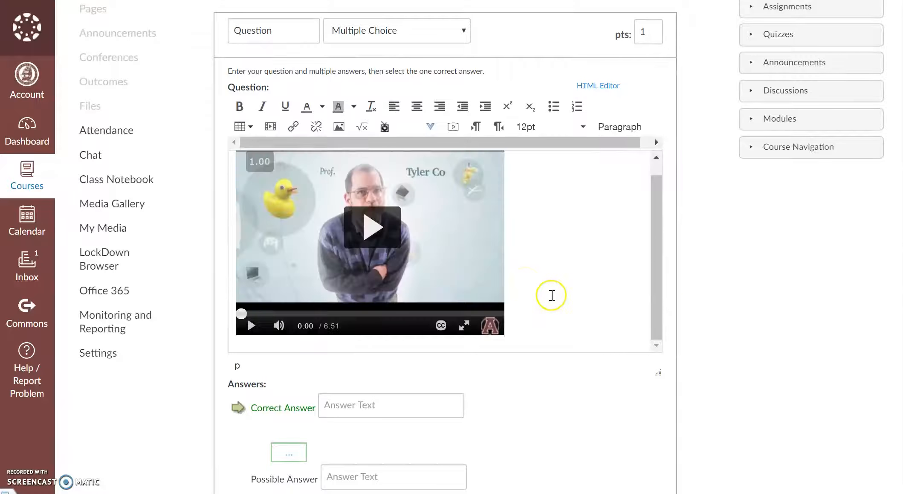
click(552, 295)
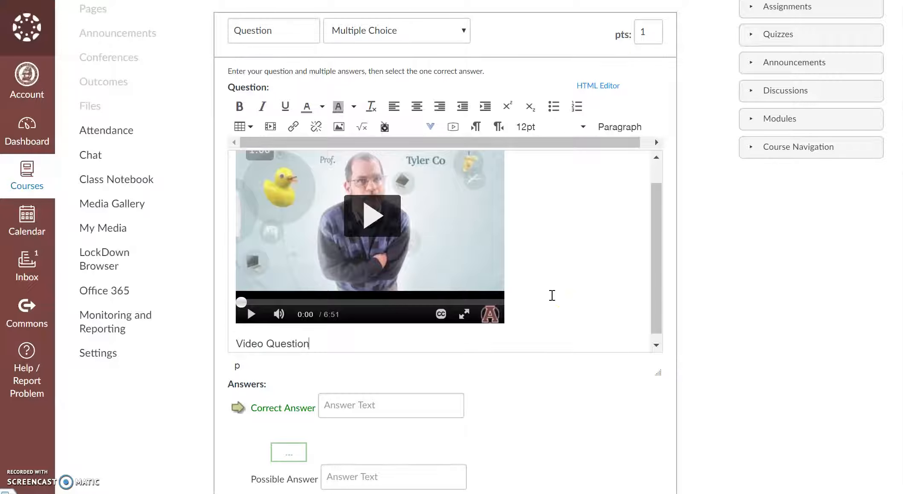
click(440, 395)
scroll(706, 346, down, 6)
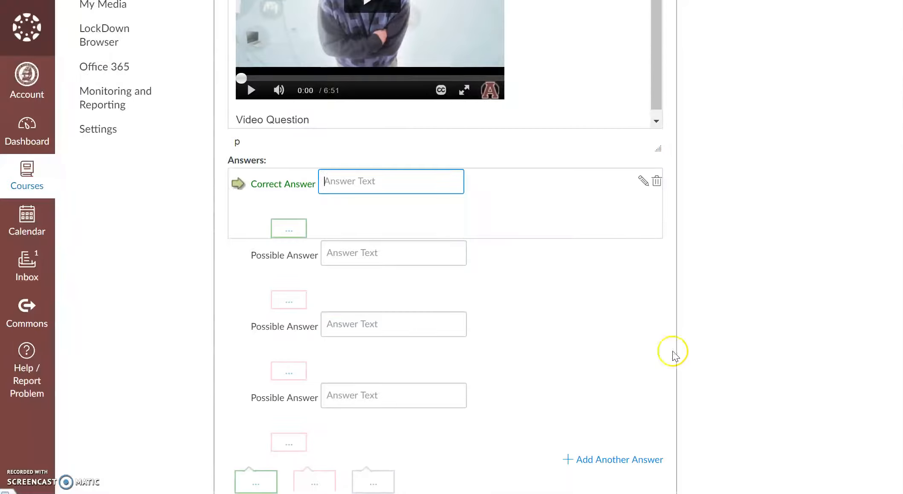
scroll(724, 385, down, 2)
click(329, 368)
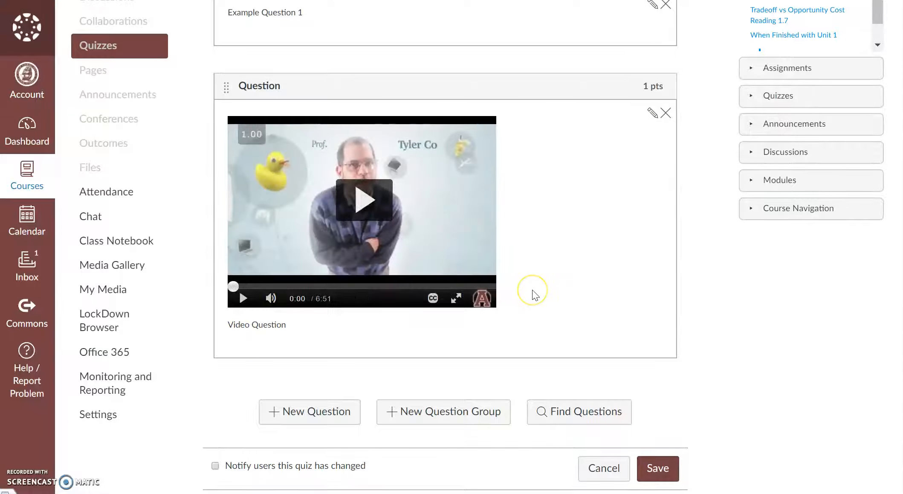
Review the quiz's two questions, and open the Mod 2.3 Understanding Supply quiz from the course's quiz list.
scroll(536, 294, up, 2)
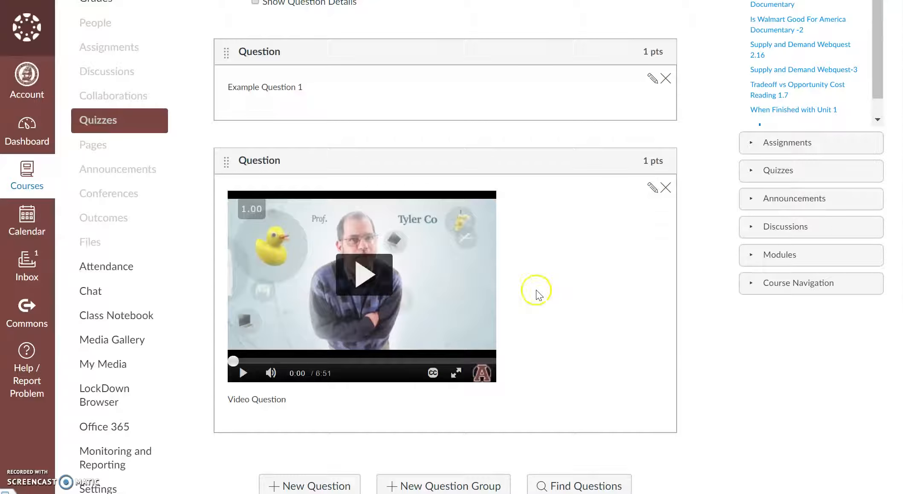
scroll(673, 352, down, 2)
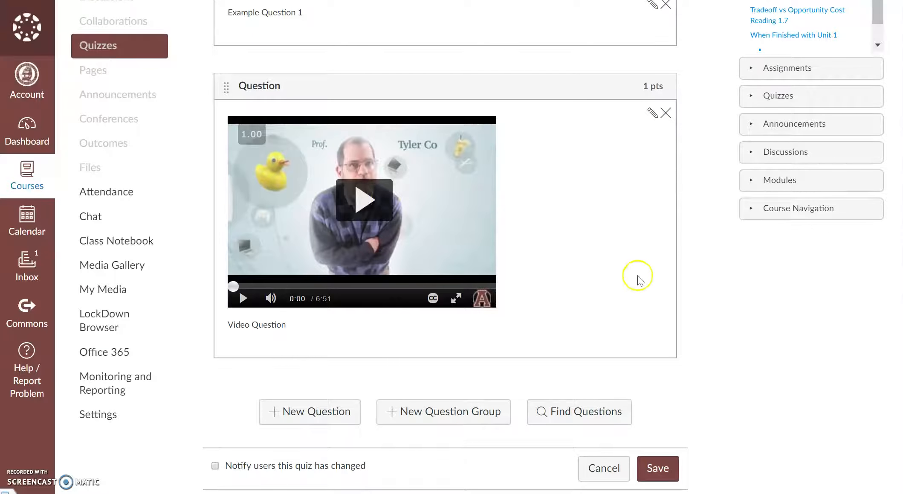
scroll(640, 280, up, 2)
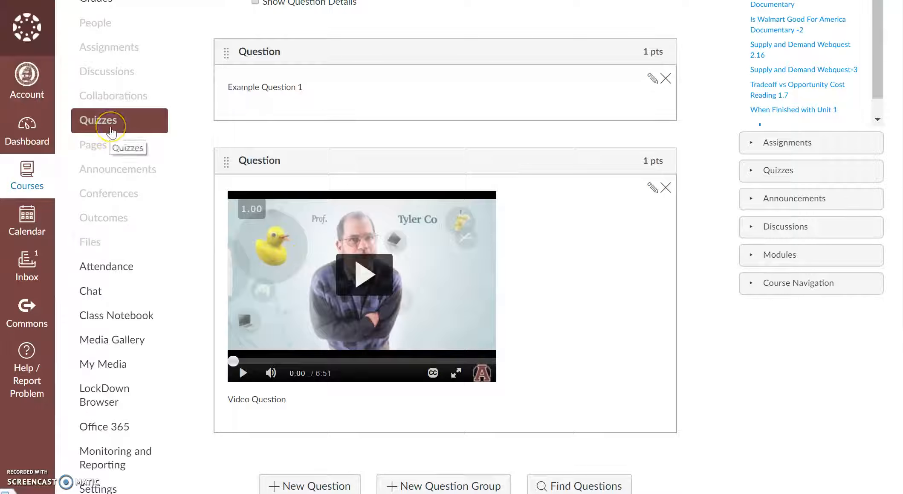
click(111, 130)
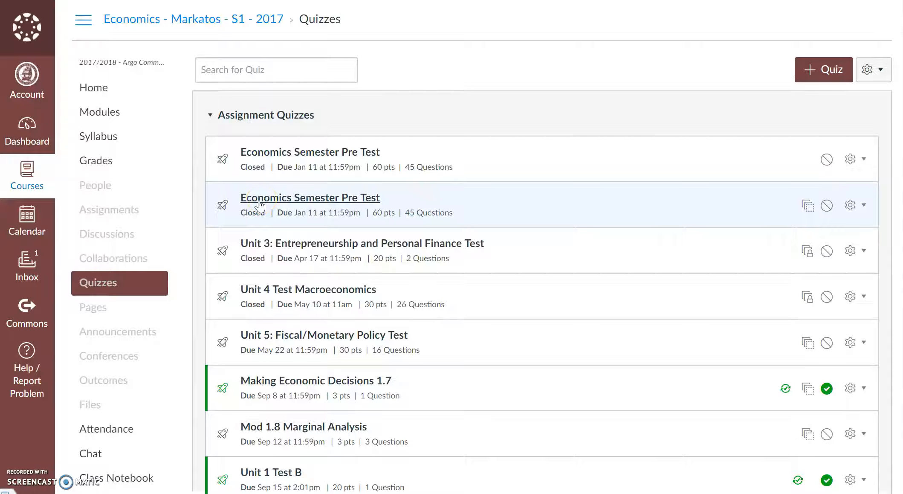
scroll(196, 238, down, 5)
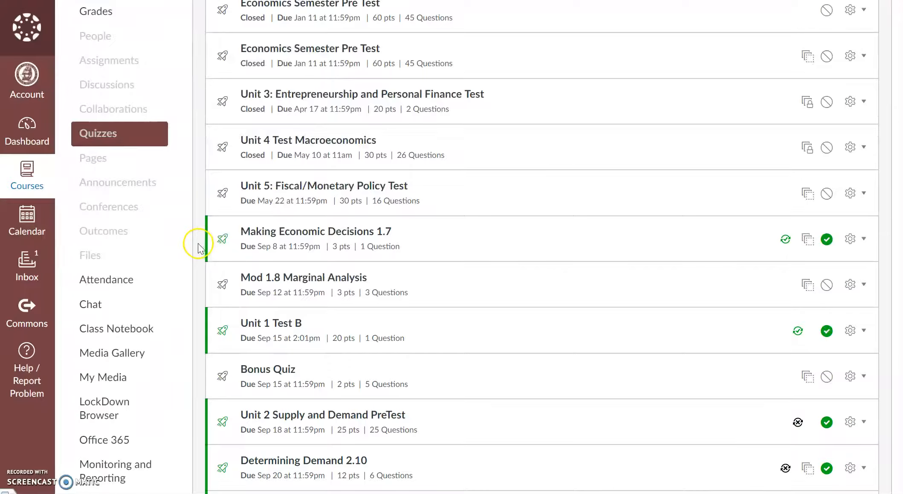
scroll(194, 259, down, 1)
scroll(197, 260, down, 2)
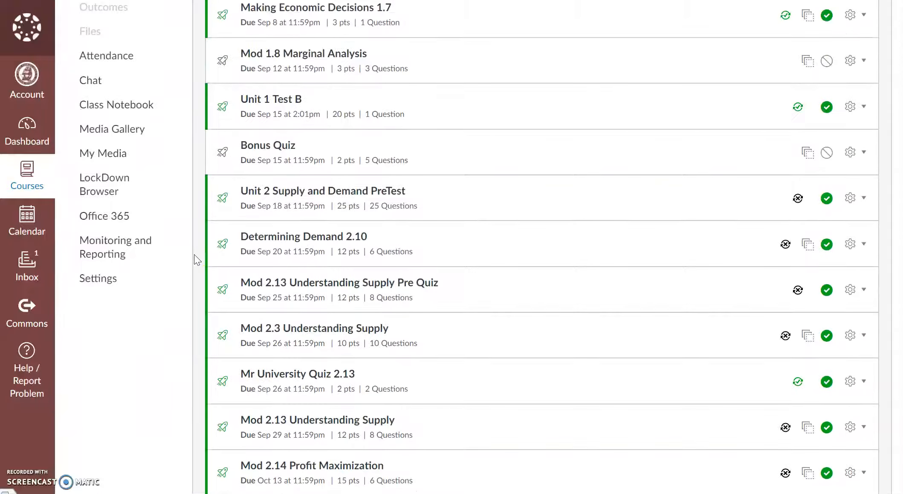
scroll(197, 260, down, 3)
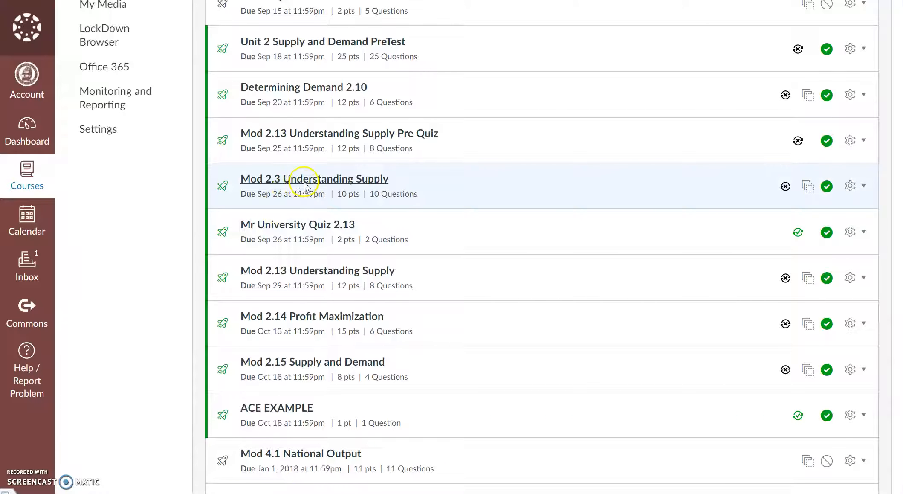
click(305, 186)
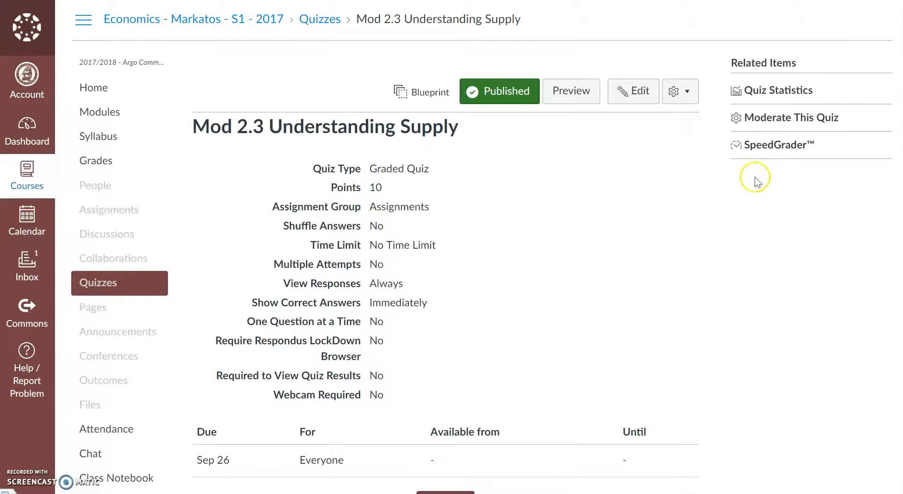
View the quiz statistics of Mod 2.3 Understanding Supply, including the summary and question breakdown.
click(788, 98)
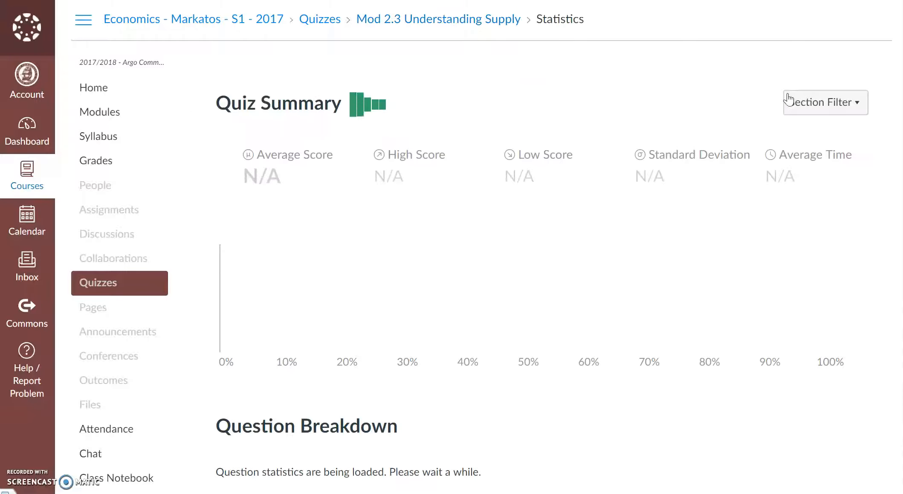
click(788, 104)
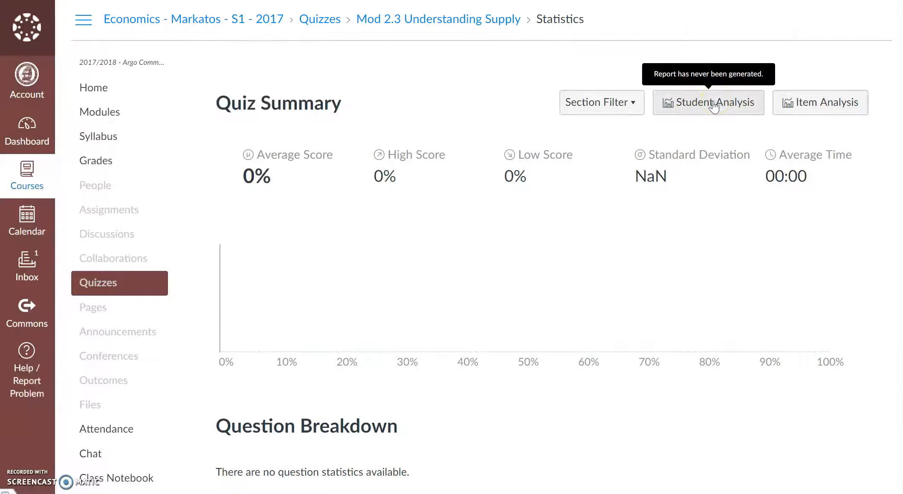
scroll(679, 174, down, 3)
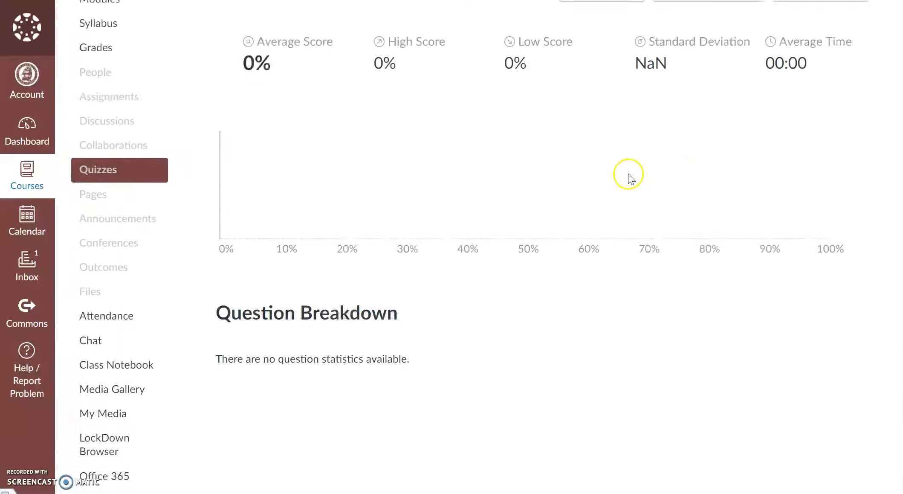
scroll(628, 175, up, 3)
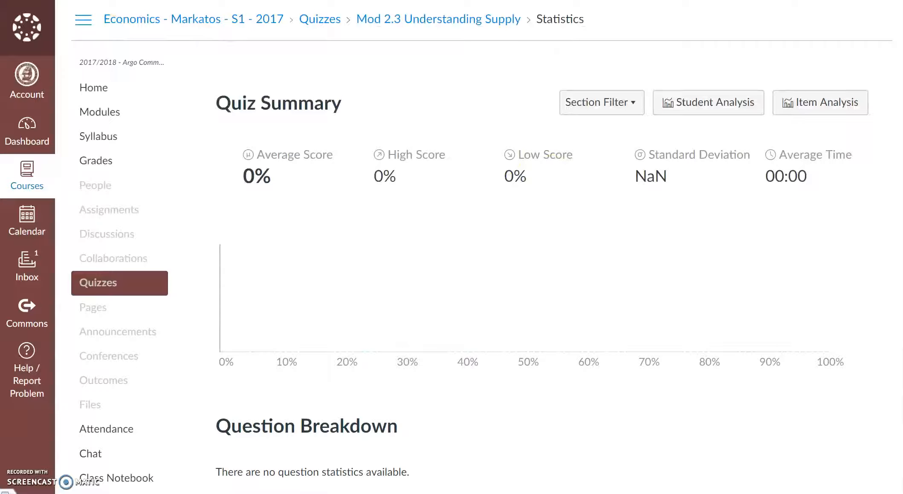
Go back to the quiz list, open the statistics of Mod 2.14 Profit Maximization and examine its question breakdown.
key(alt+Left)
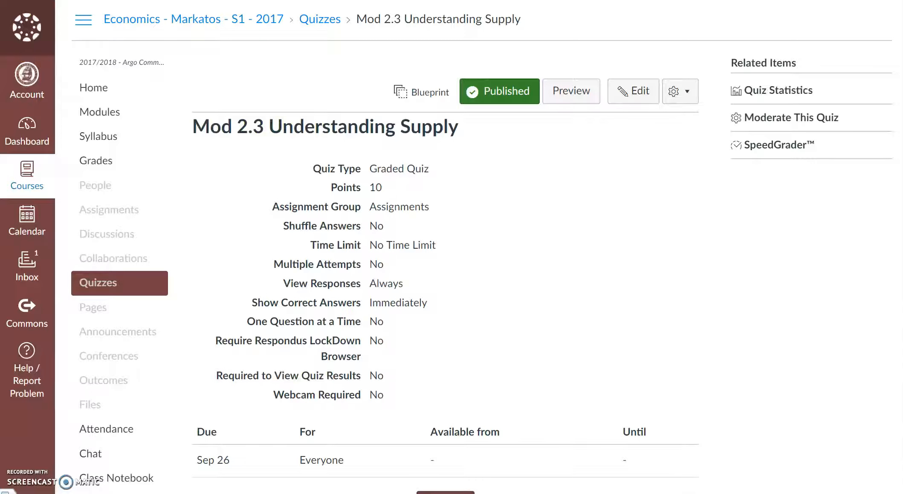
key(alt+Left)
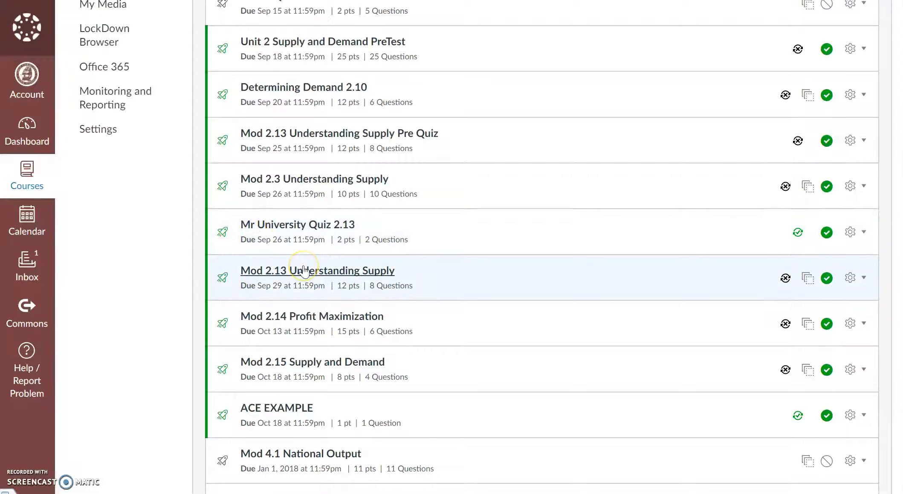
click(314, 317)
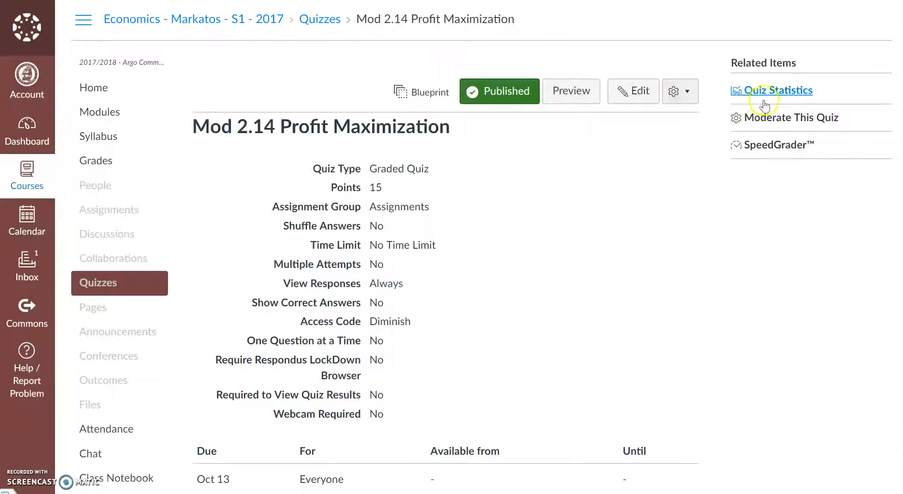
click(774, 92)
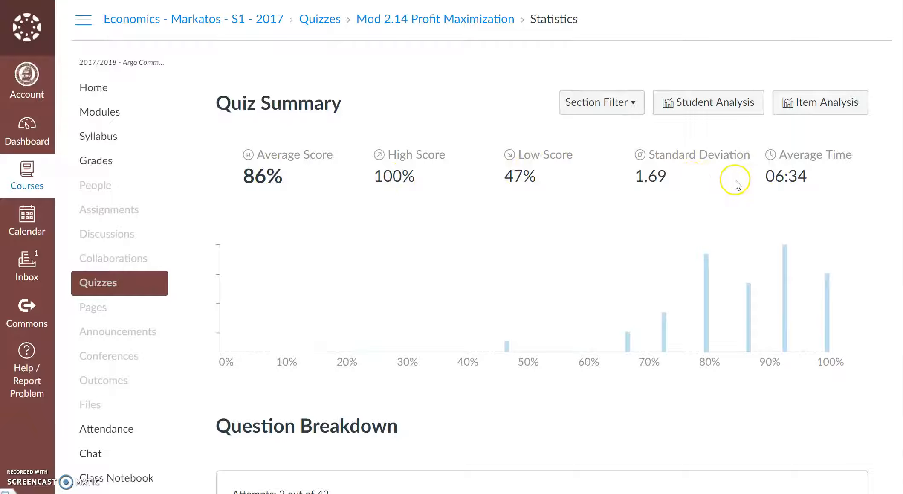
scroll(746, 220, down, 8)
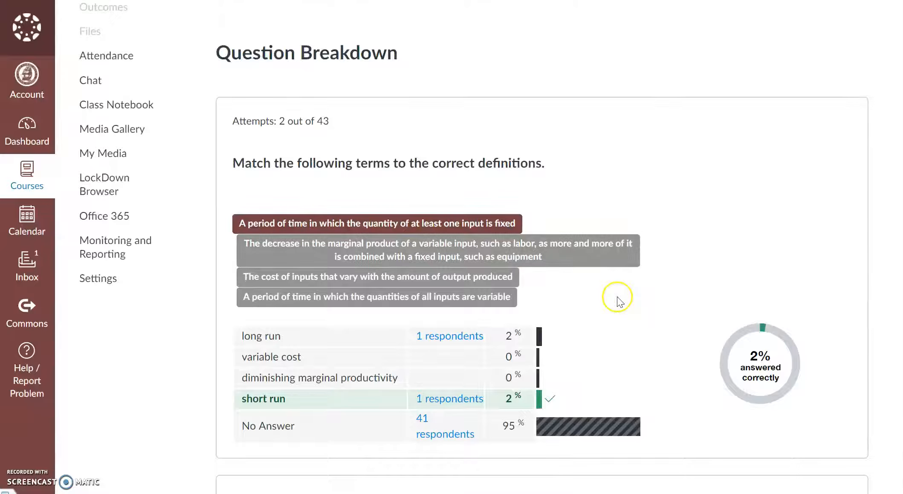
scroll(619, 298, down, 2)
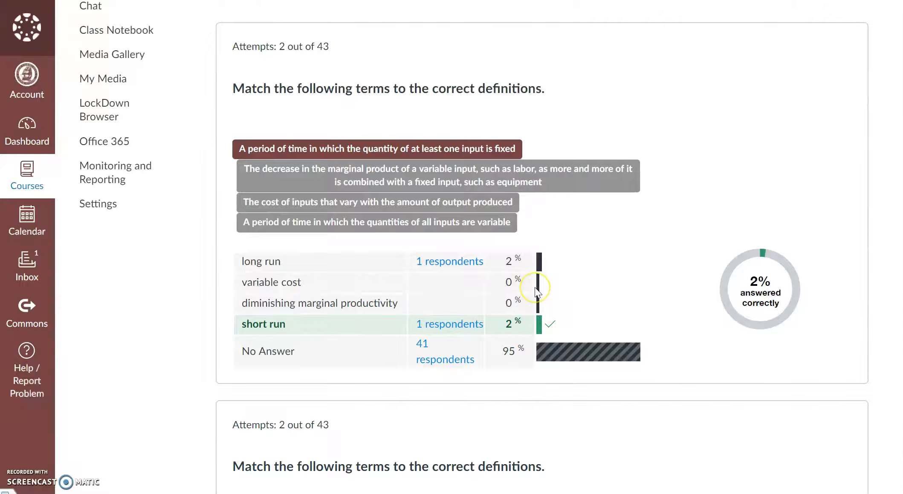
scroll(538, 292, down, 5)
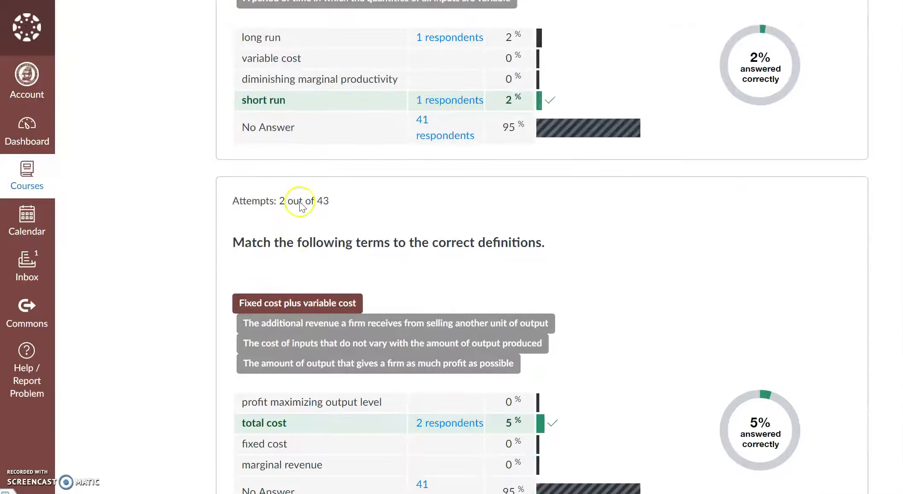
Examine the answer breakdowns of the remaining matching questions, the fixed or variable cost questions, and the production recommendation question.
scroll(549, 300, down, 9)
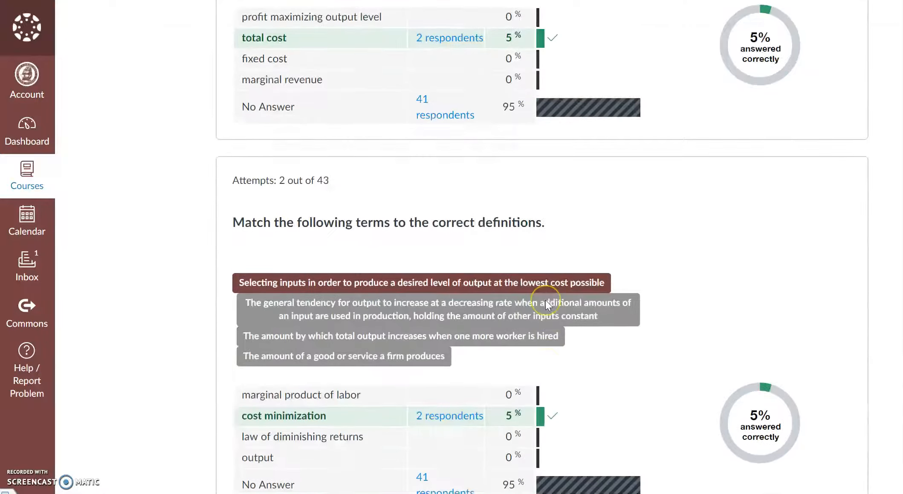
scroll(549, 306, down, 2)
click(451, 280)
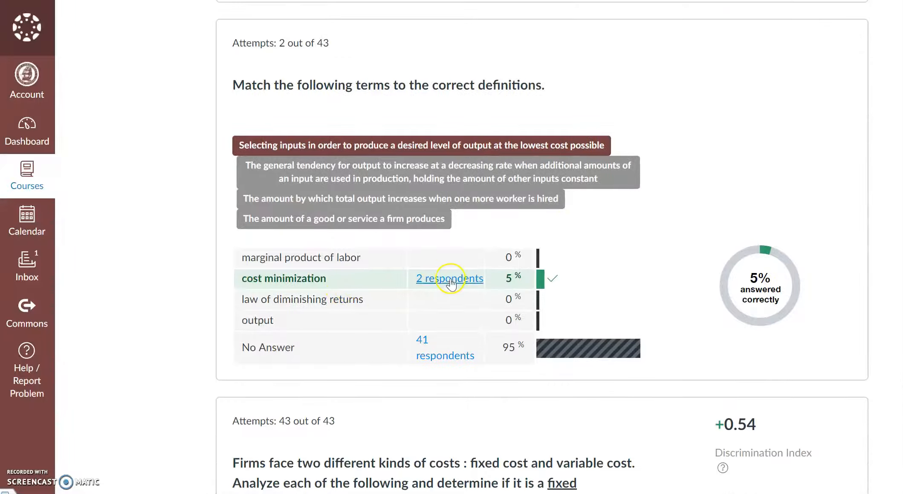
scroll(447, 293, down, 7)
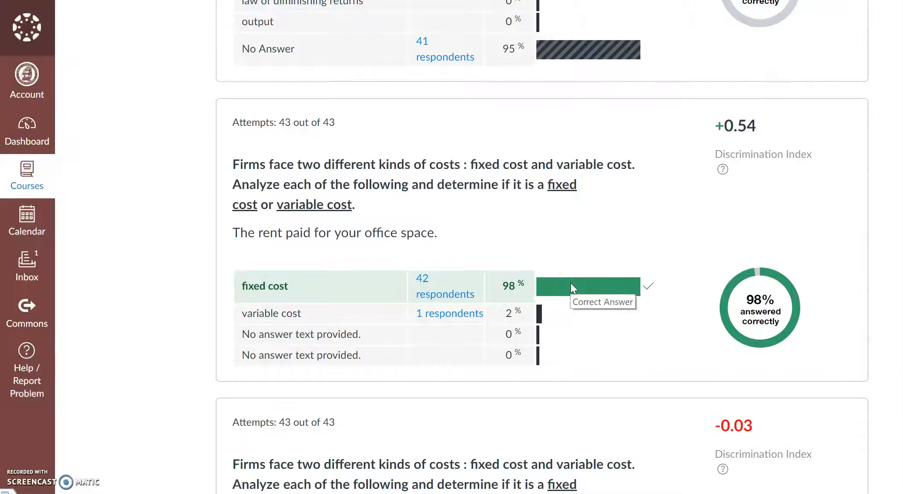
scroll(571, 283, up, 3)
scroll(571, 283, down, 2)
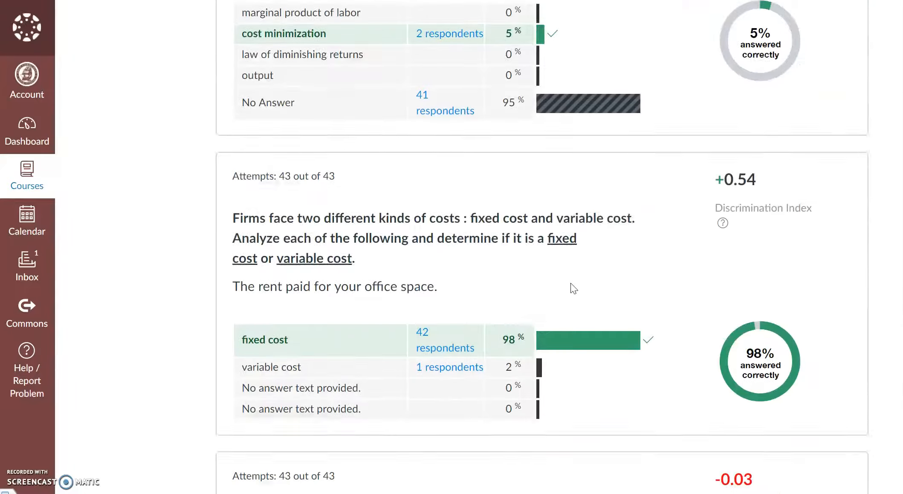
scroll(574, 288, down, 8)
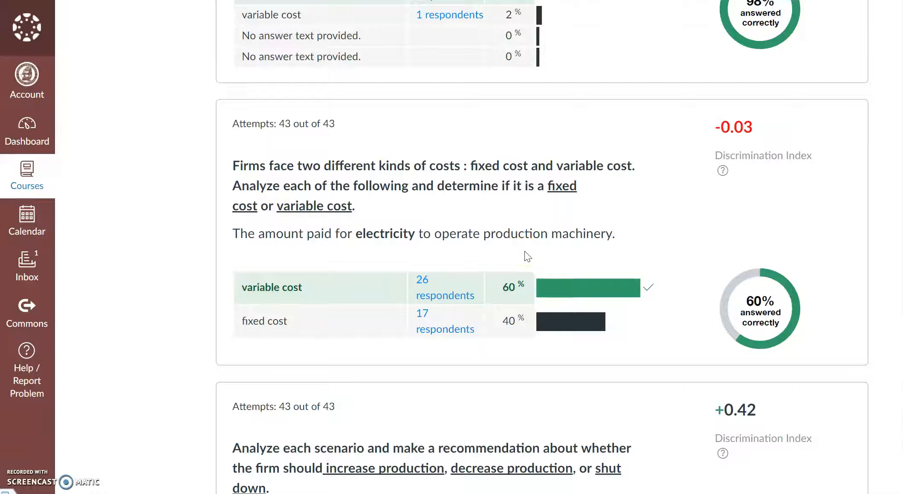
scroll(527, 256, down, 5)
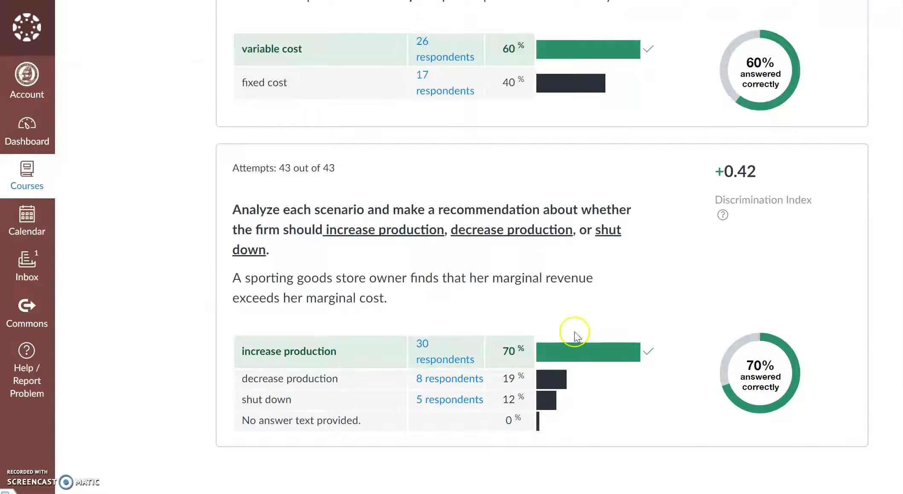
Recheck the electricity cost question's responses, and return to the quiz summary to view the score distribution and analysis report options.
scroll(575, 336, up, 6)
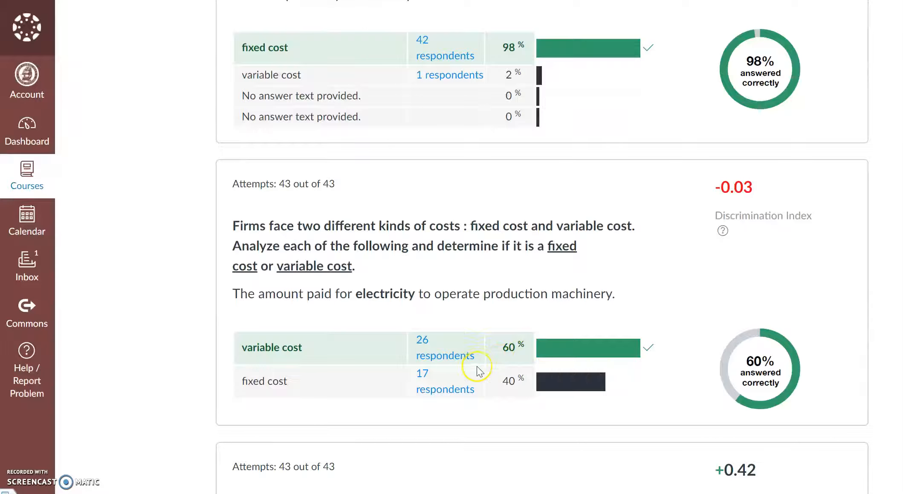
scroll(477, 369, up, 1)
scroll(476, 370, up, 20)
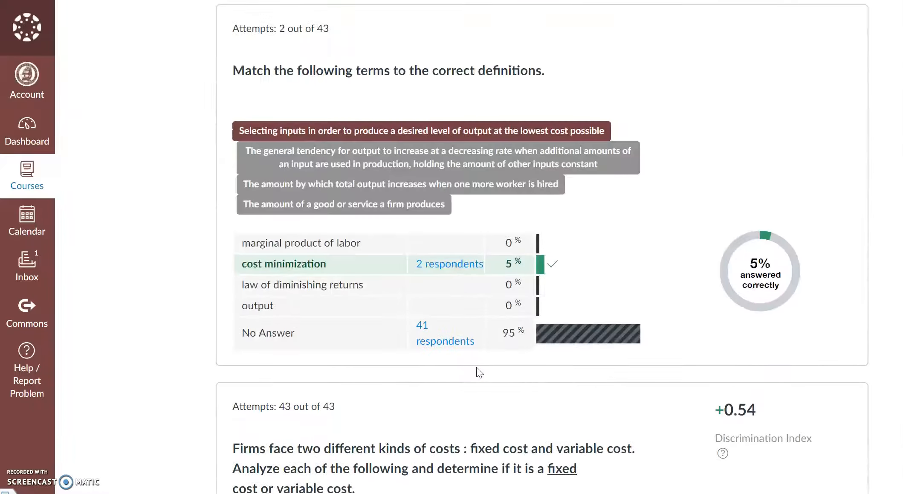
scroll(477, 373, up, 15)
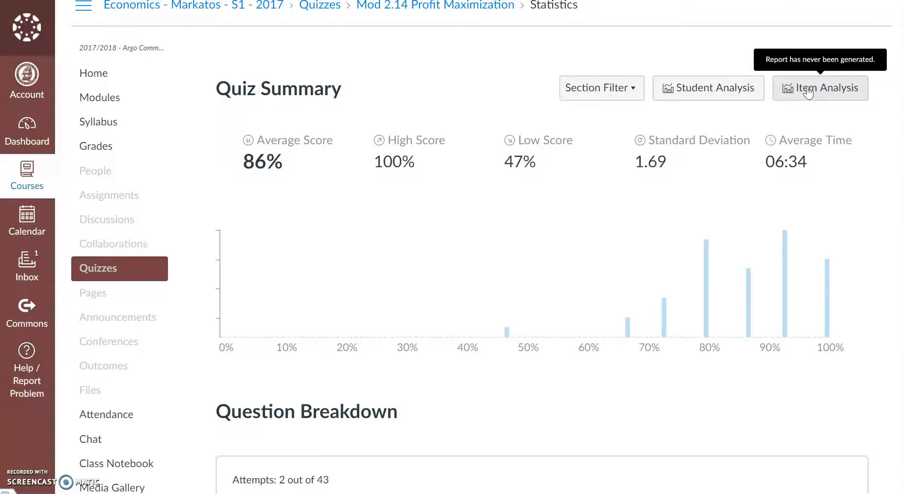
scroll(627, 194, up, 1)
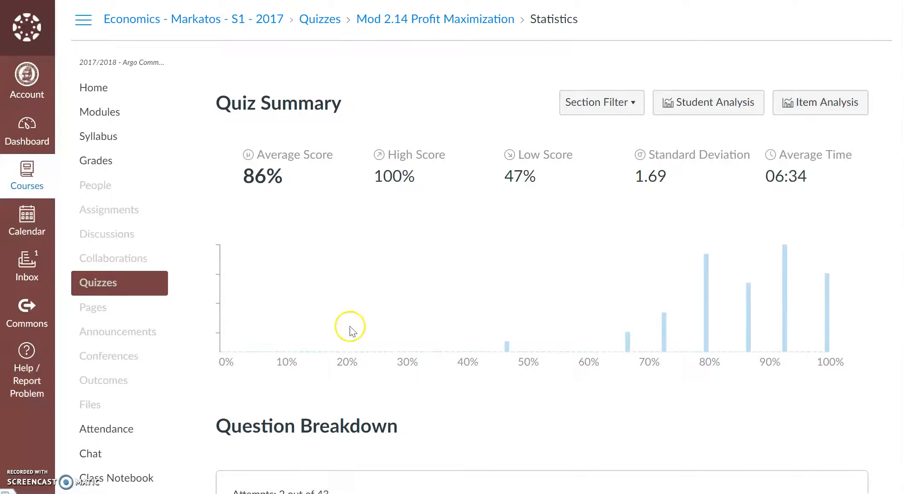